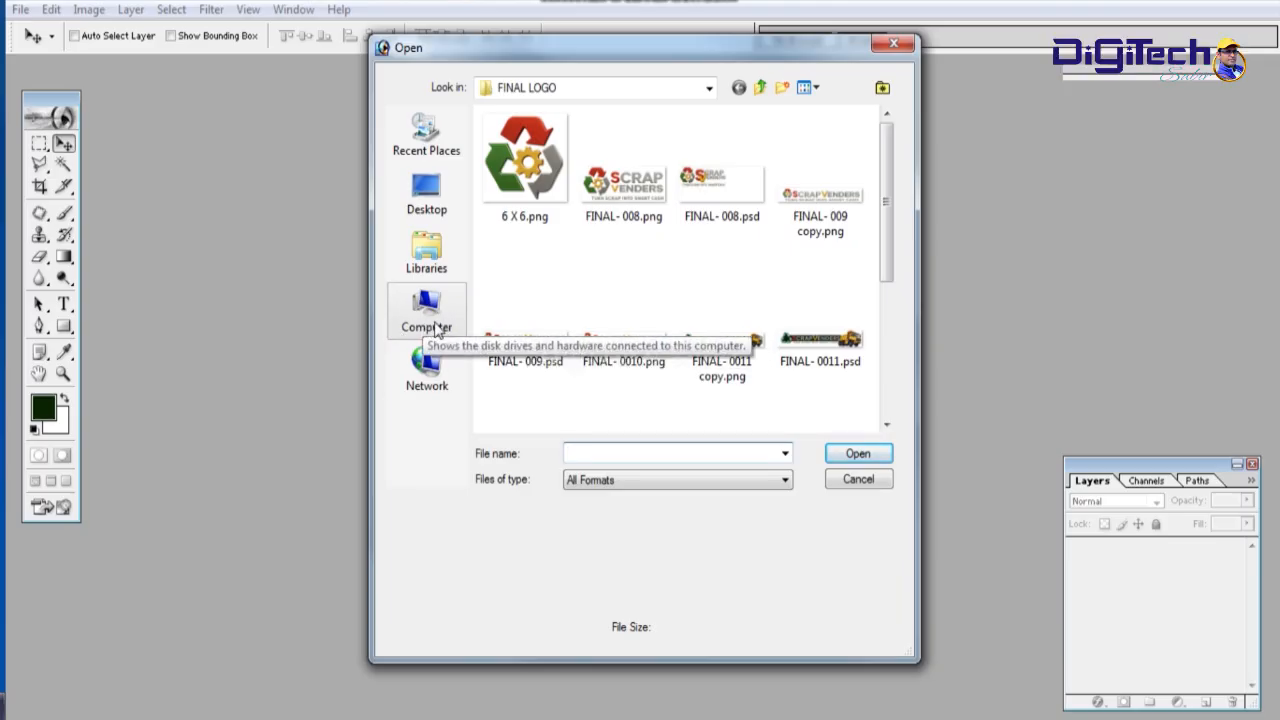
# - Open the image 12.jpg from the New Volume (F:) drive, then close it again
pyautogui.click(424, 330)
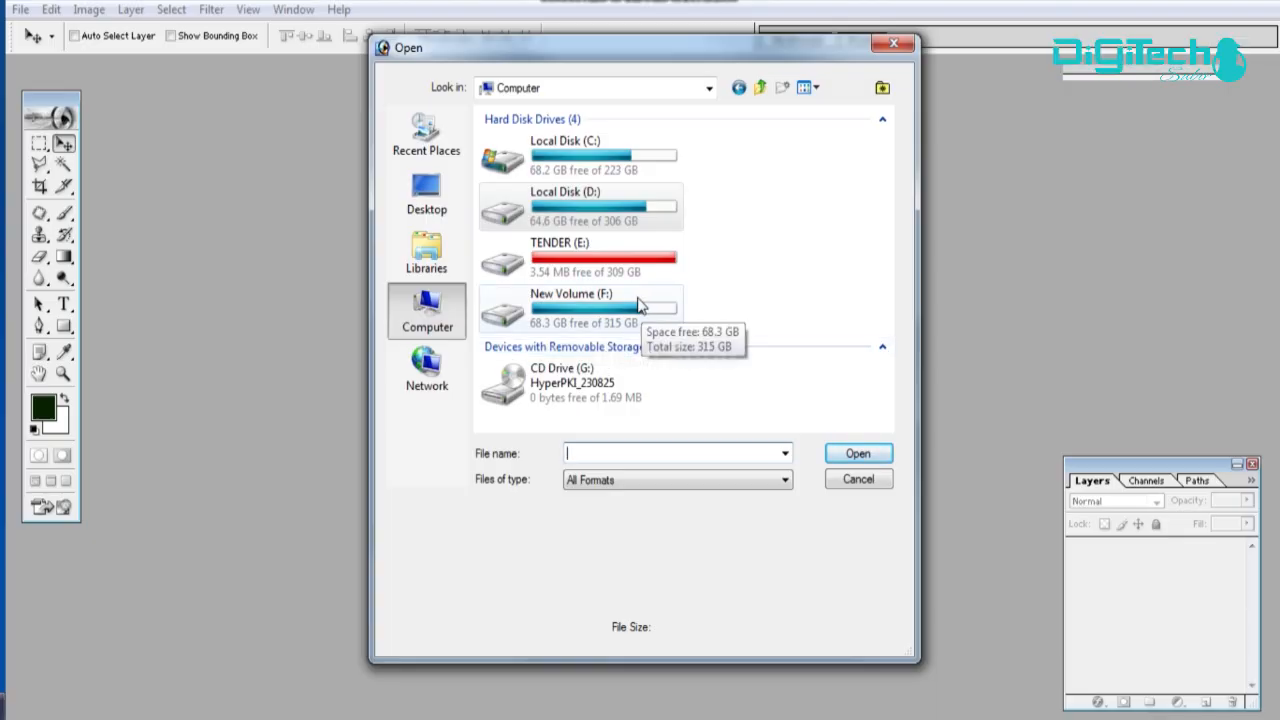
pyautogui.doubleClick(602, 308)
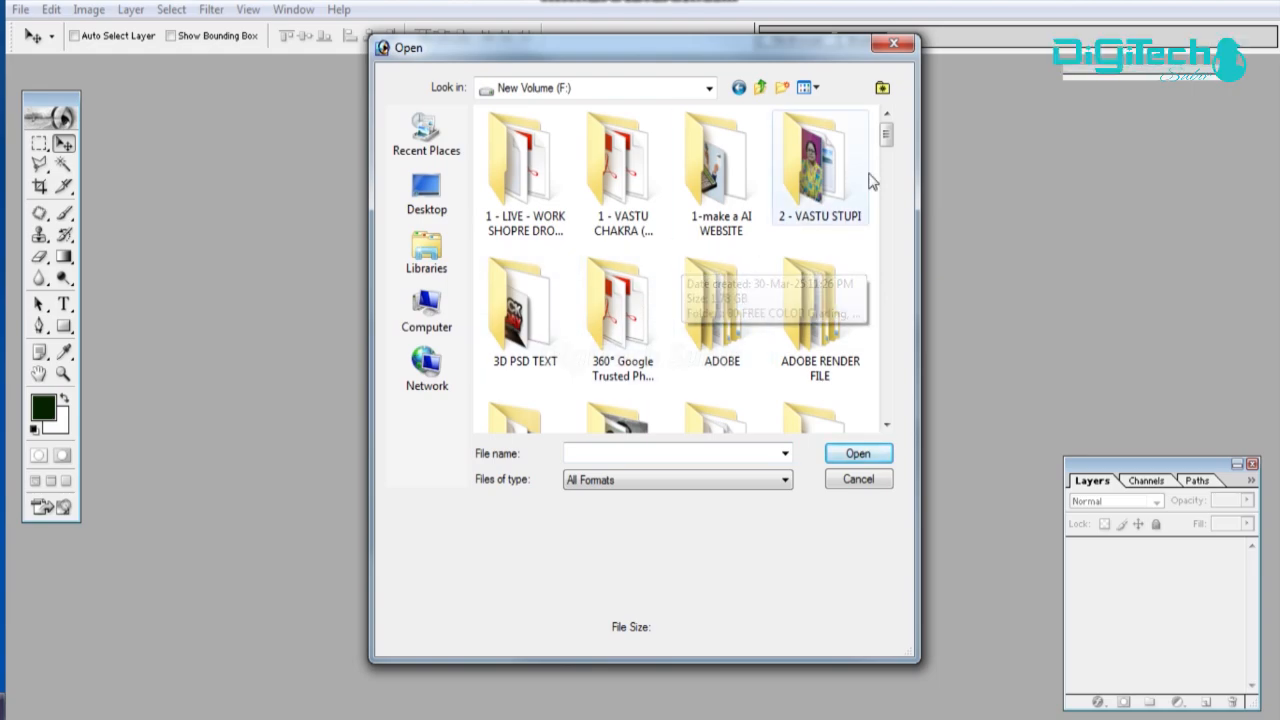
pyautogui.moveTo(886, 136); pyautogui.dragTo(878, 245)
pyautogui.click(640, 336)
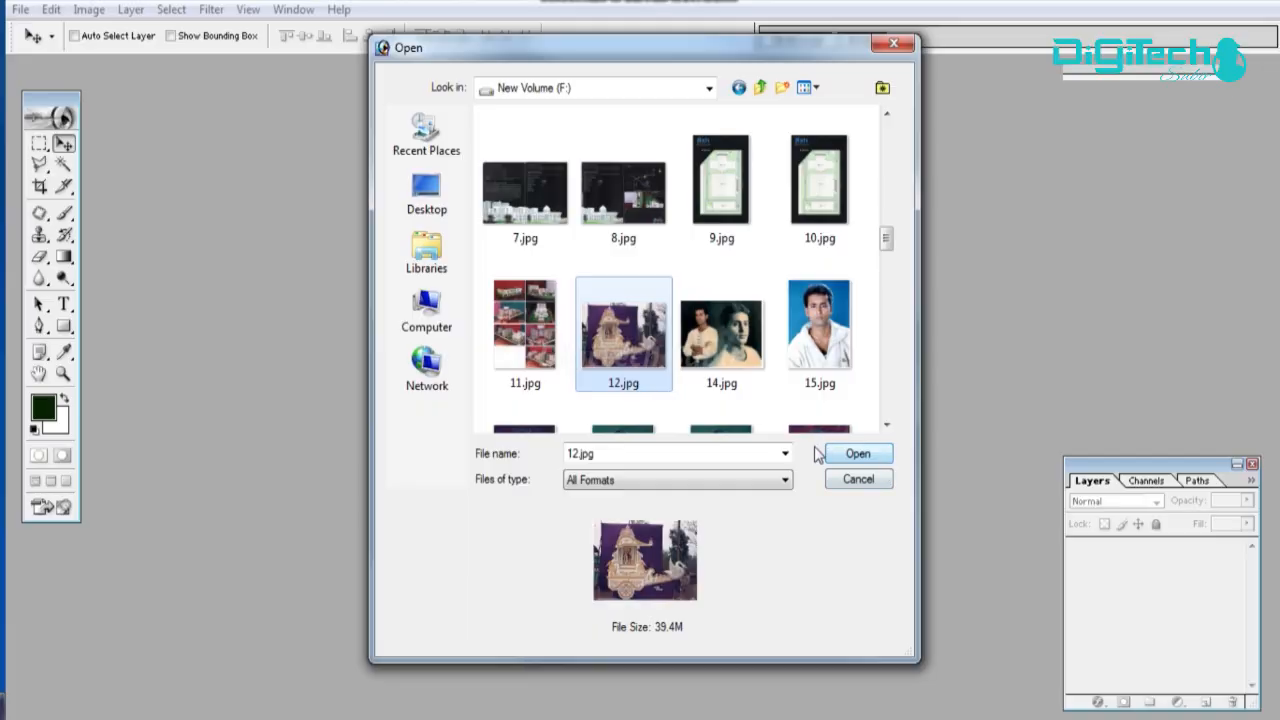
pyautogui.click(852, 453)
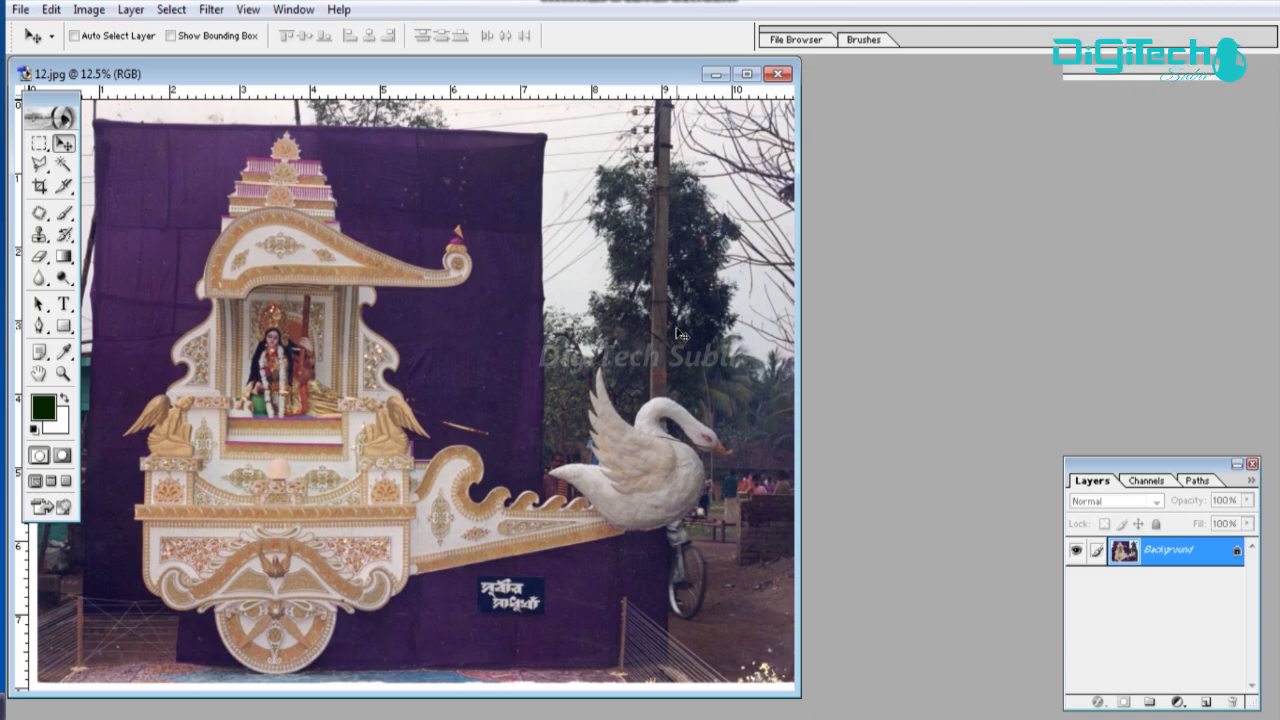
pyautogui.click(778, 75)
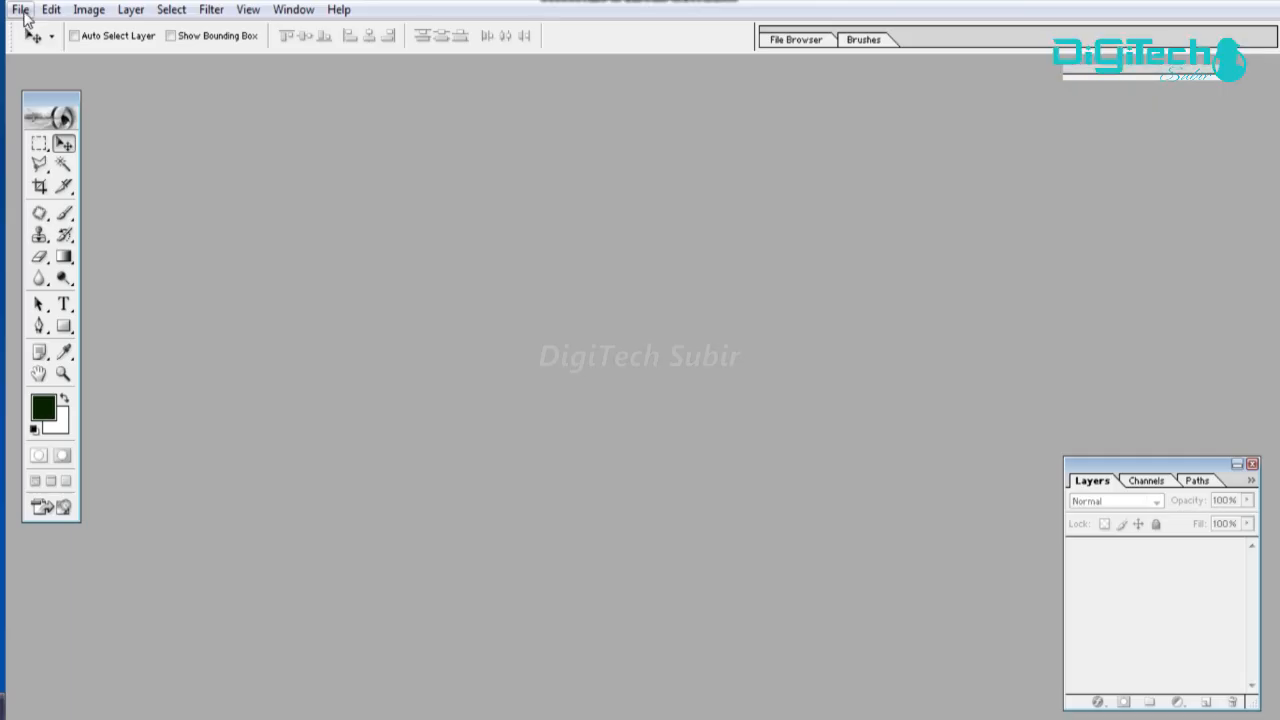
# - Browse from Computer to the New Volume (F:) drive, reopen 12.jpg and close its window
pyautogui.click(21, 11)
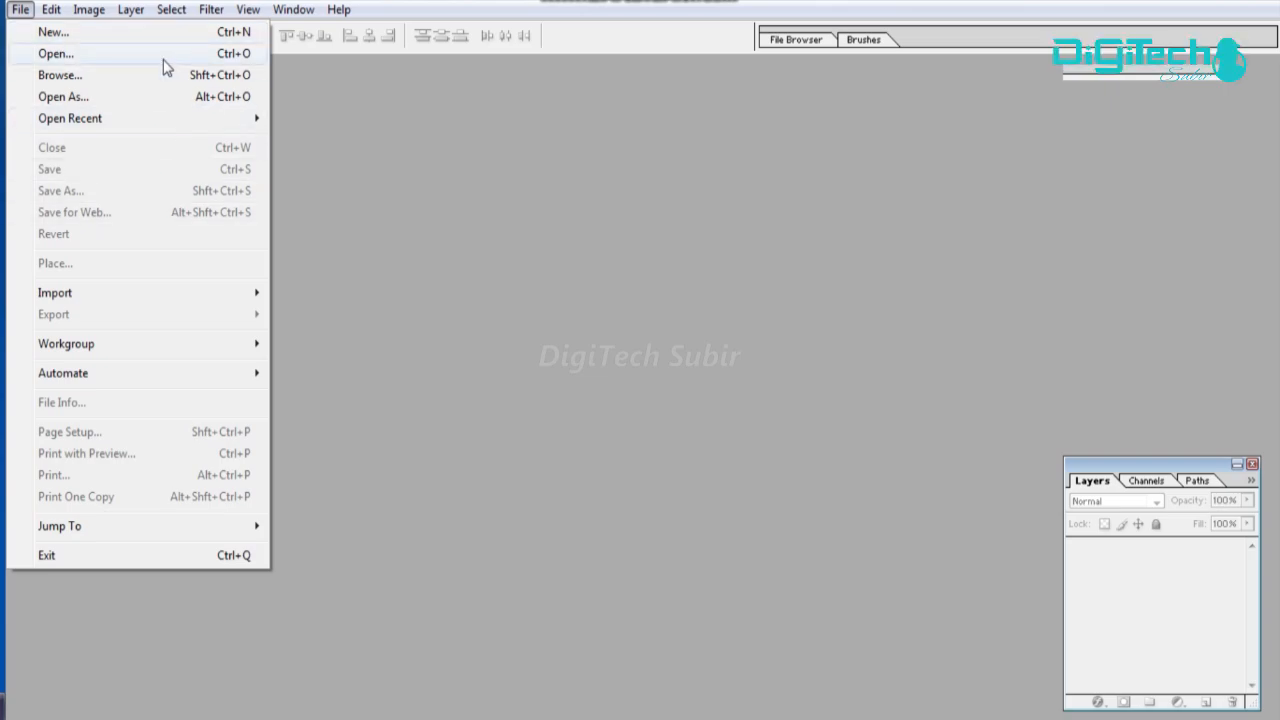
pyautogui.click(71, 57)
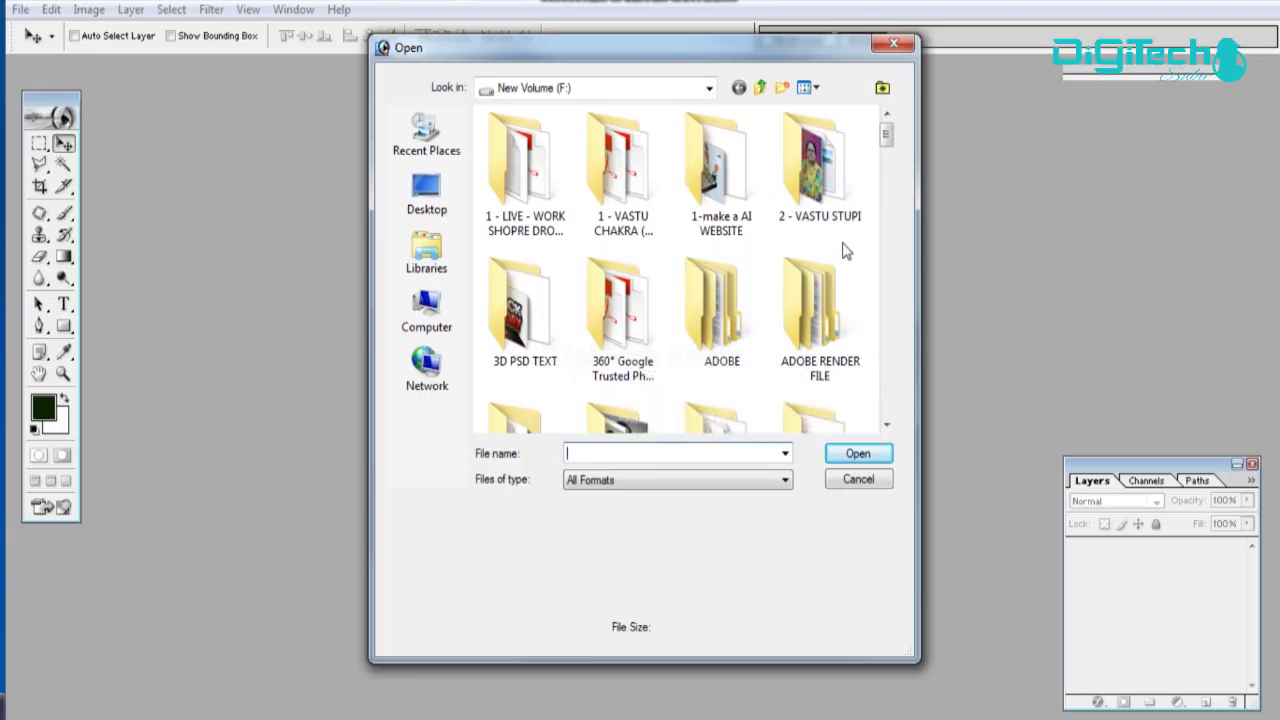
pyautogui.moveTo(893, 150); pyautogui.dragTo(889, 100)
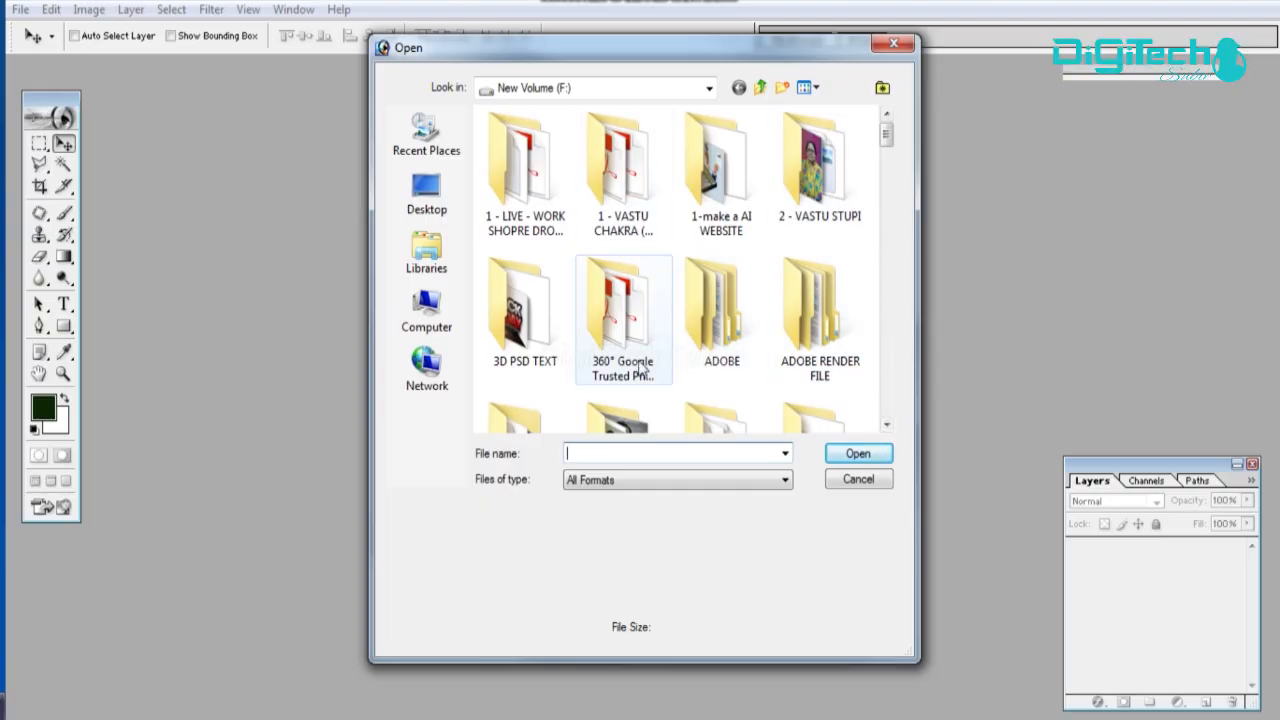
pyautogui.click(450, 337)
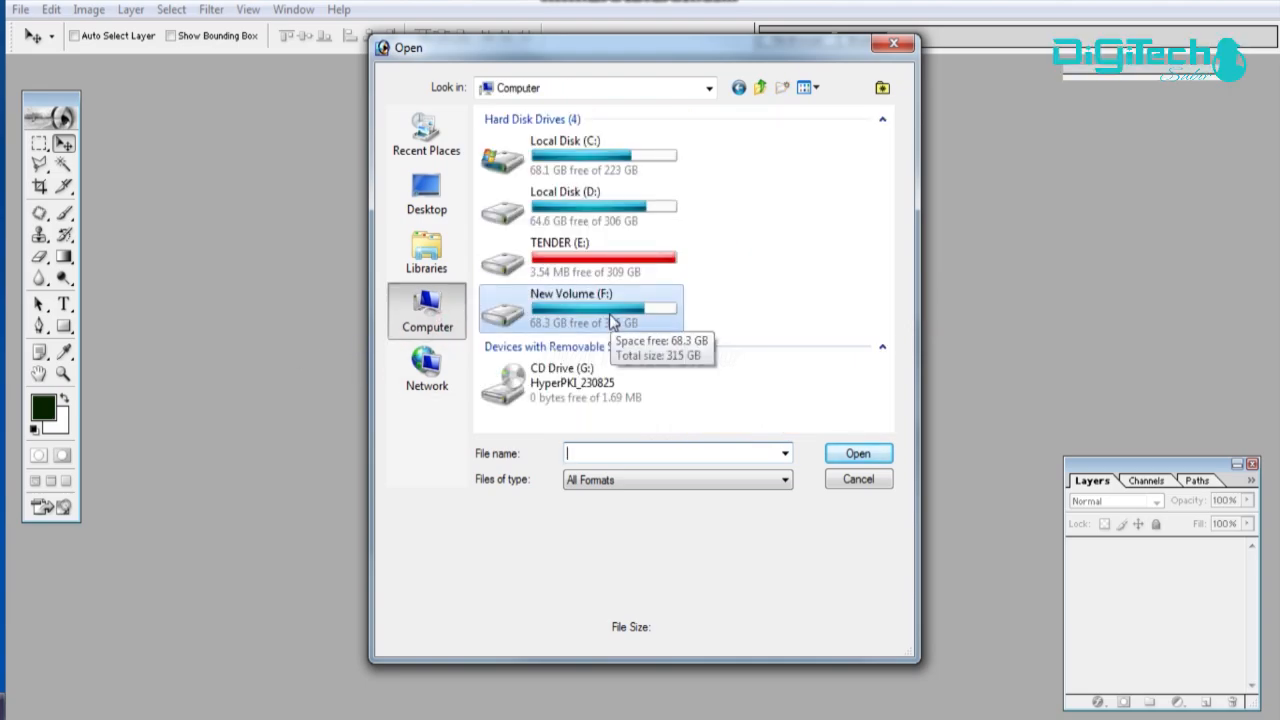
pyautogui.doubleClick(608, 320)
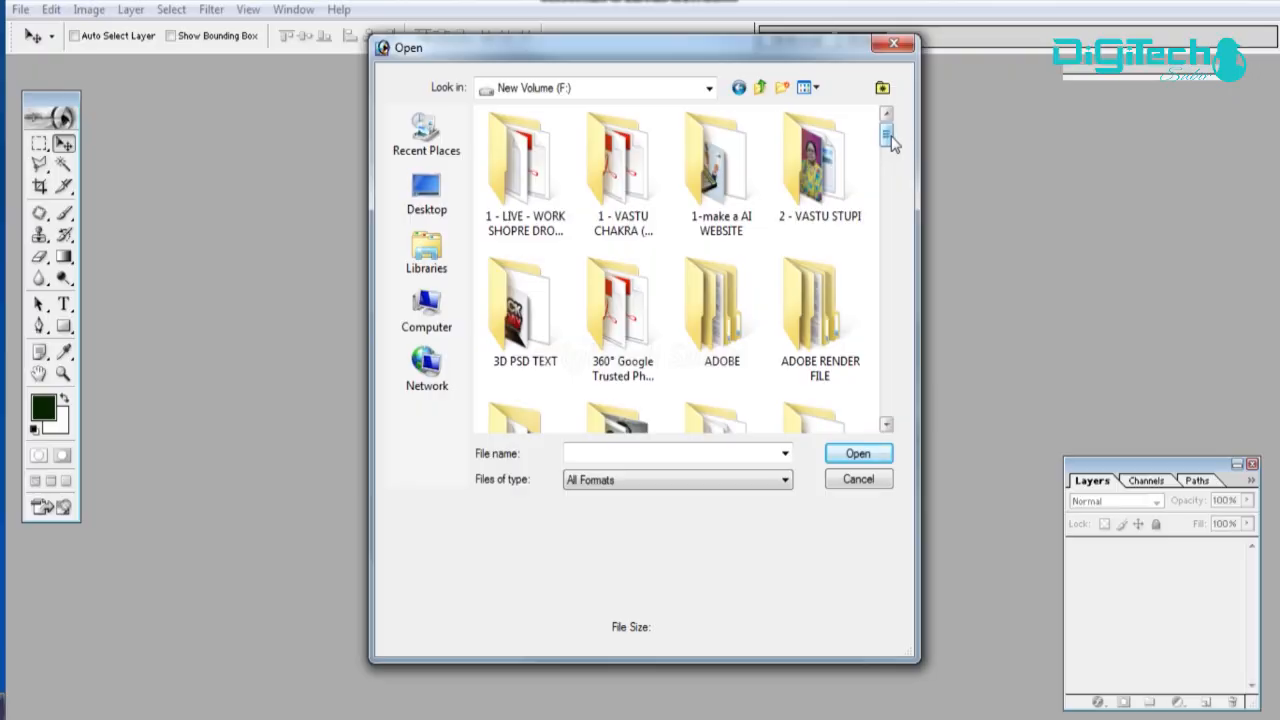
pyautogui.moveTo(885, 145); pyautogui.dragTo(889, 254)
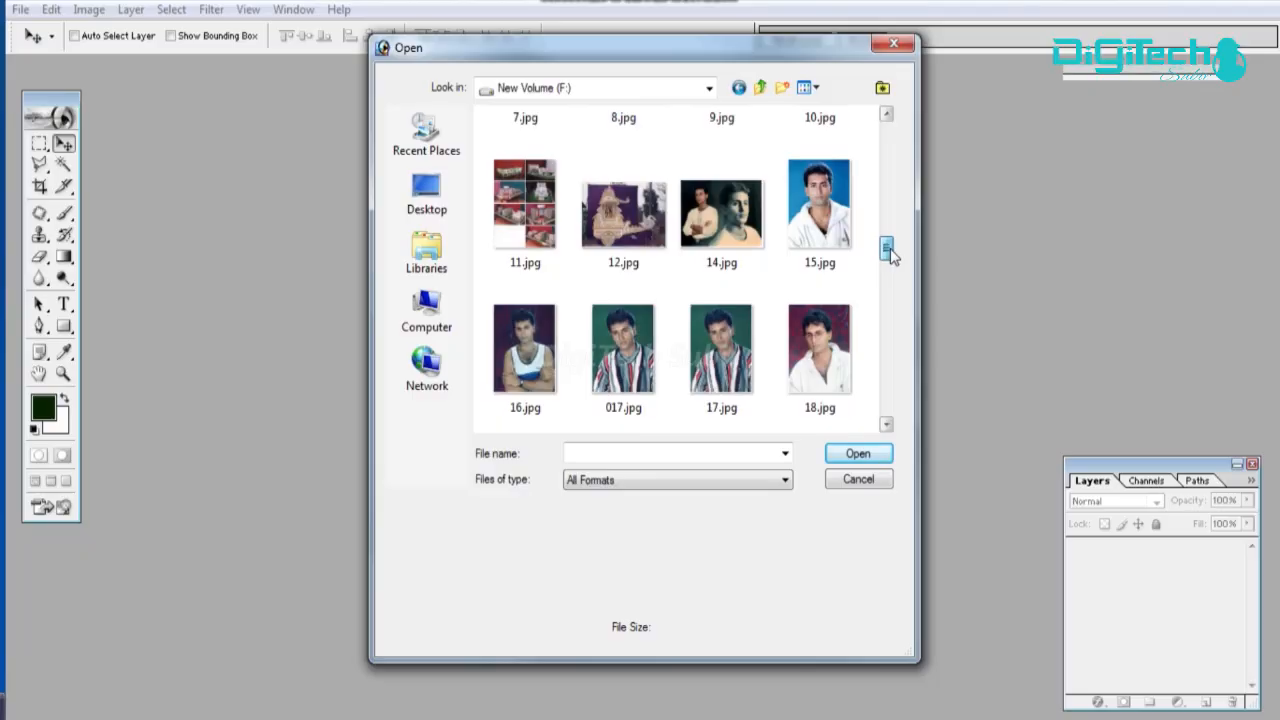
pyautogui.click(652, 246)
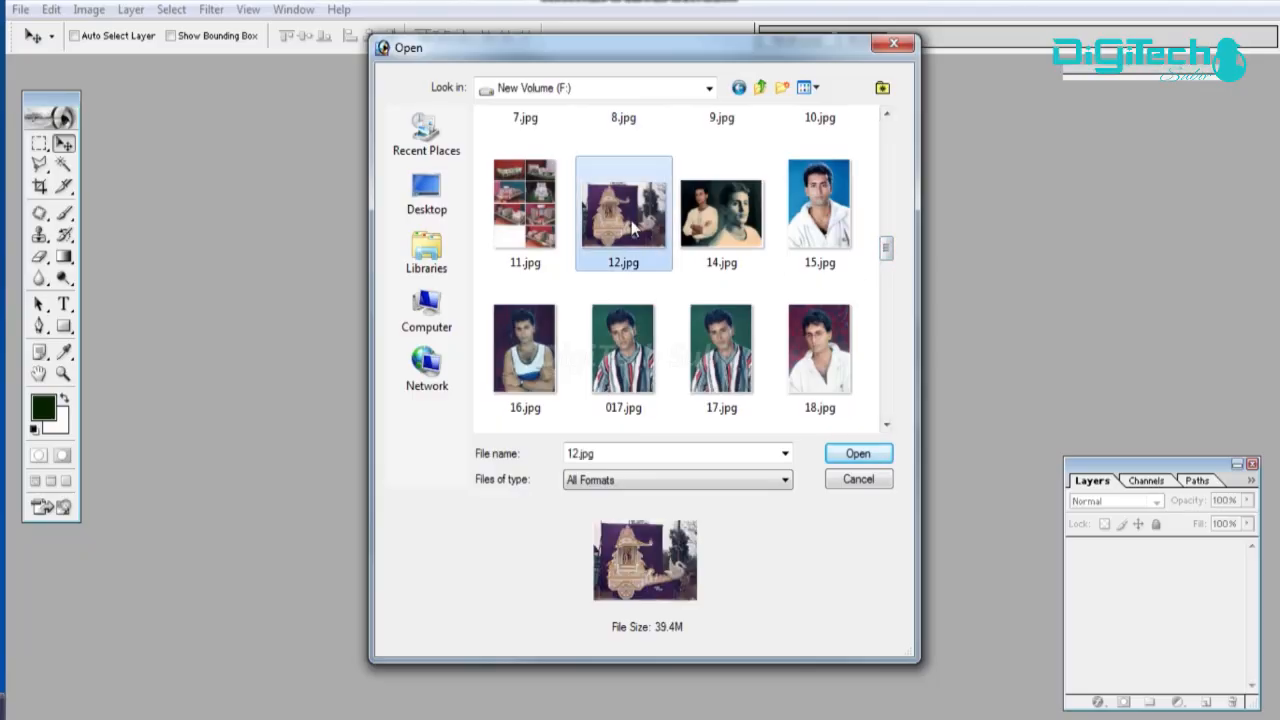
pyautogui.click(862, 460)
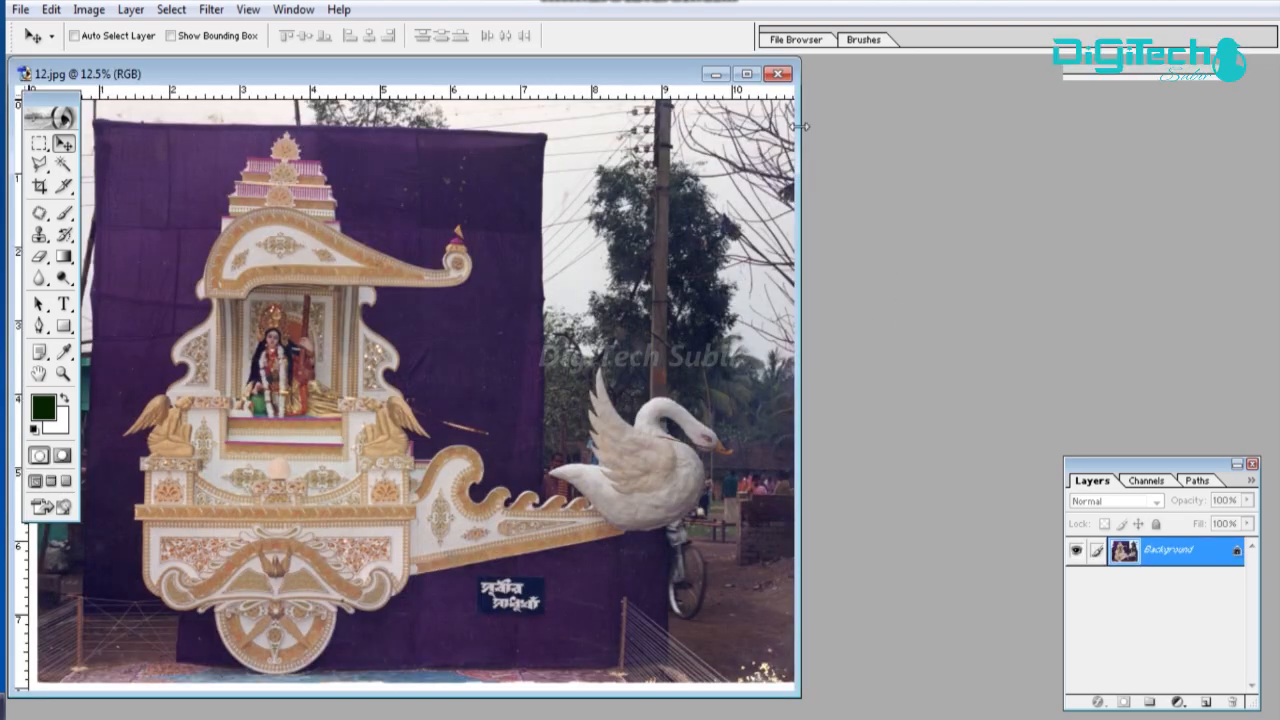
pyautogui.click(778, 75)
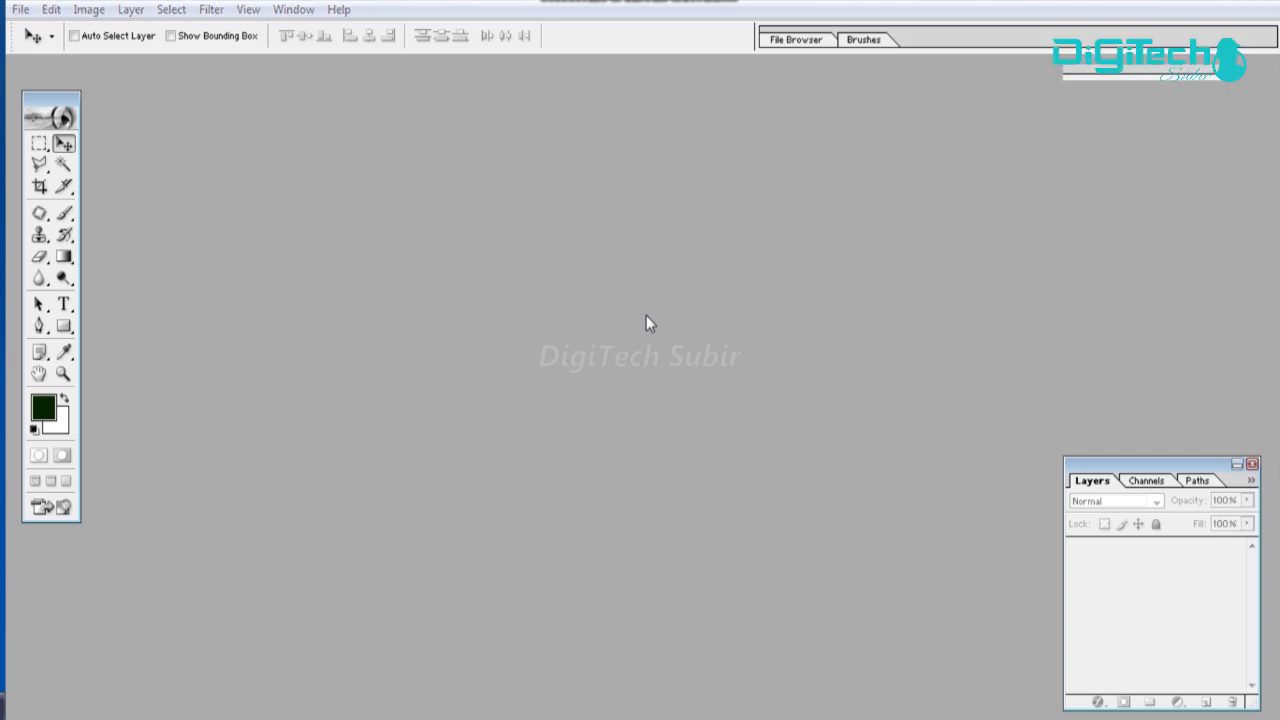
# - Open the image 12.jpg from the New Volume (F:) drive
pyautogui.hotkey('ctrl', 'o')
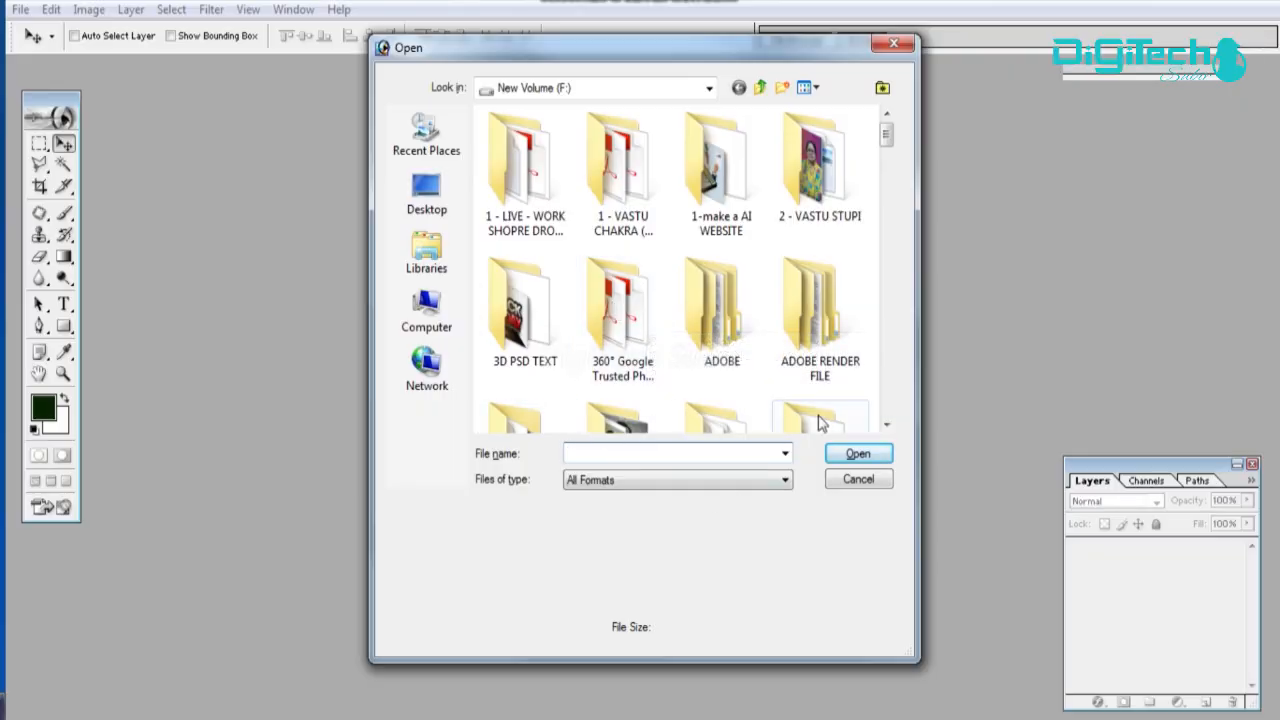
pyautogui.moveTo(886, 134); pyautogui.dragTo(889, 246)
pyautogui.click(623, 262)
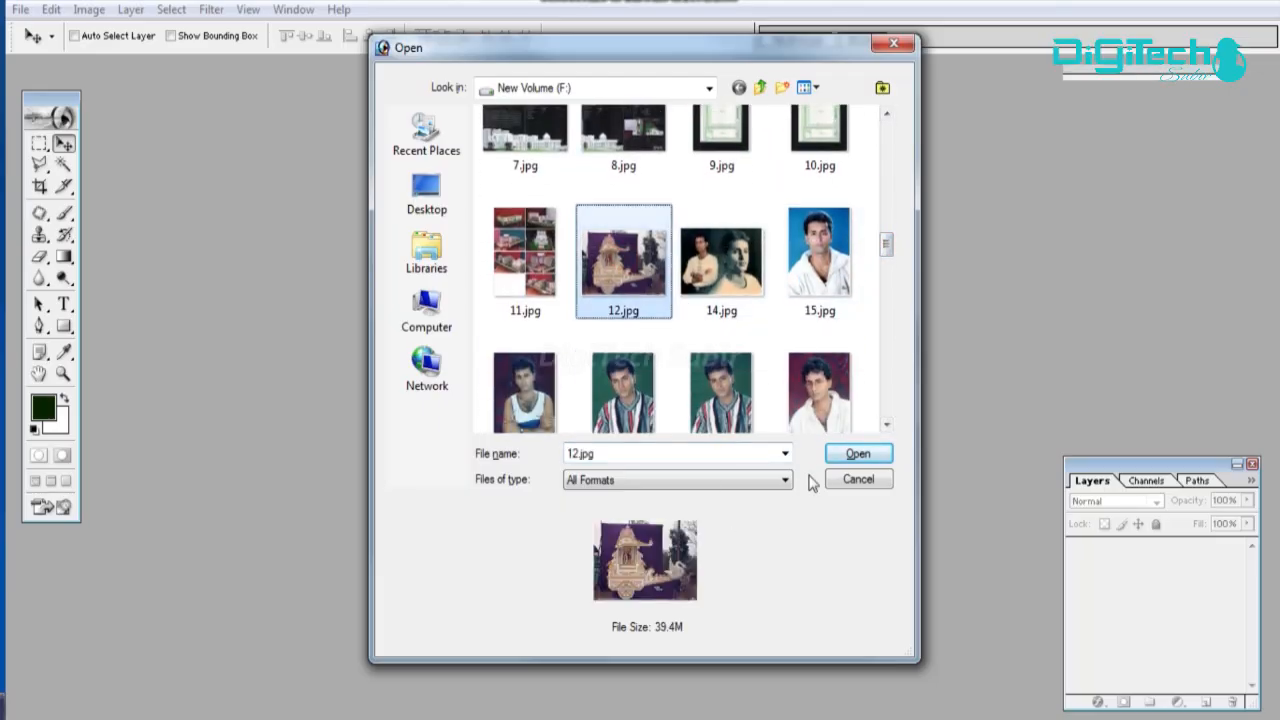
pyautogui.click(846, 453)
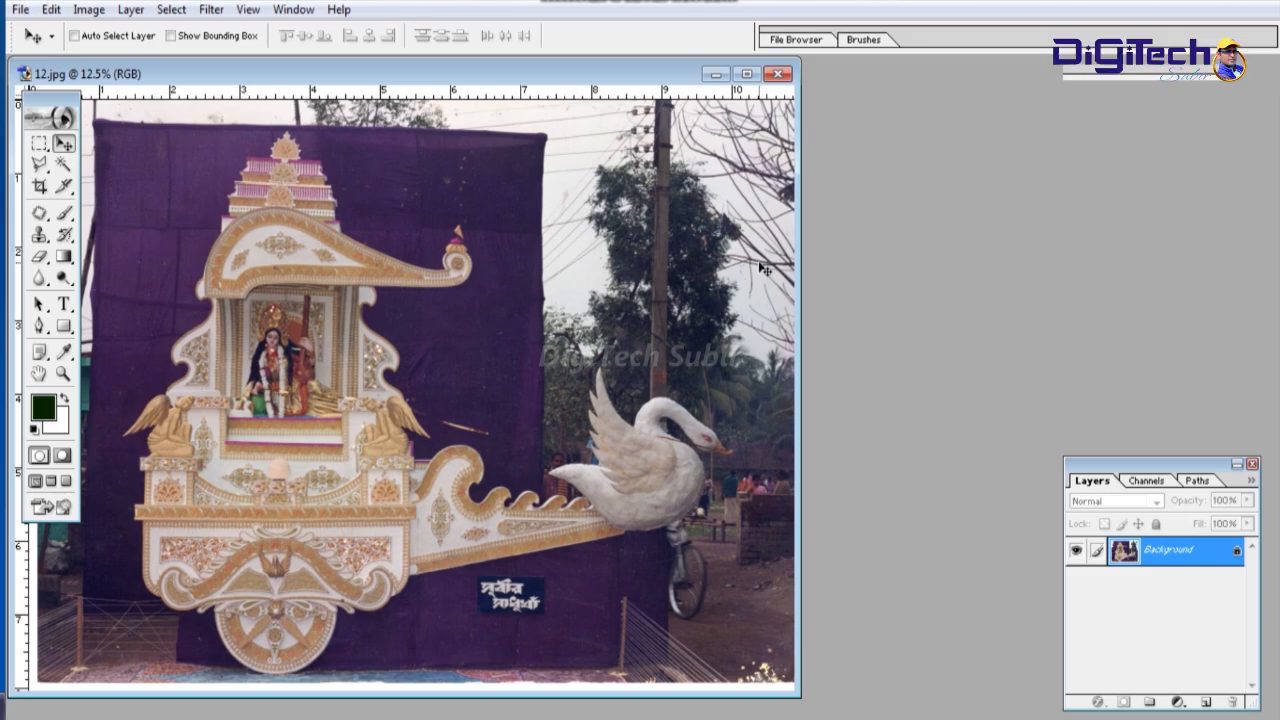
pyautogui.click(20, 10)
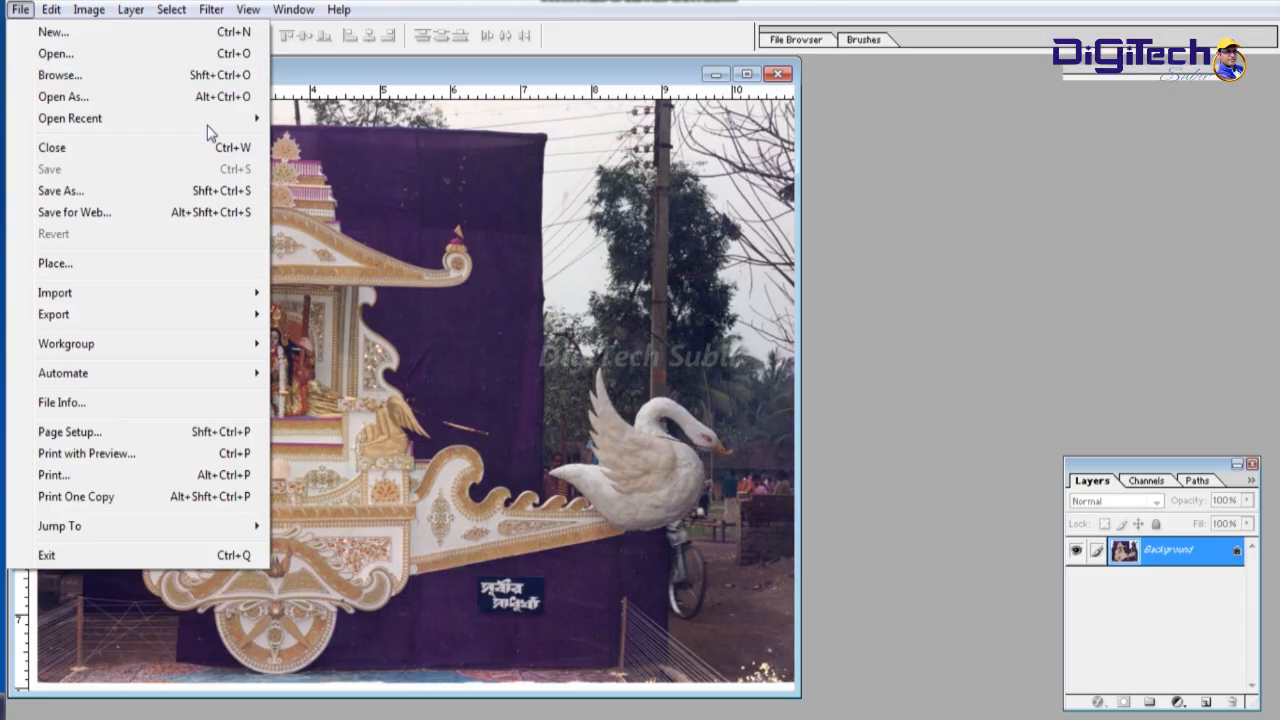
pyautogui.click(62, 53)
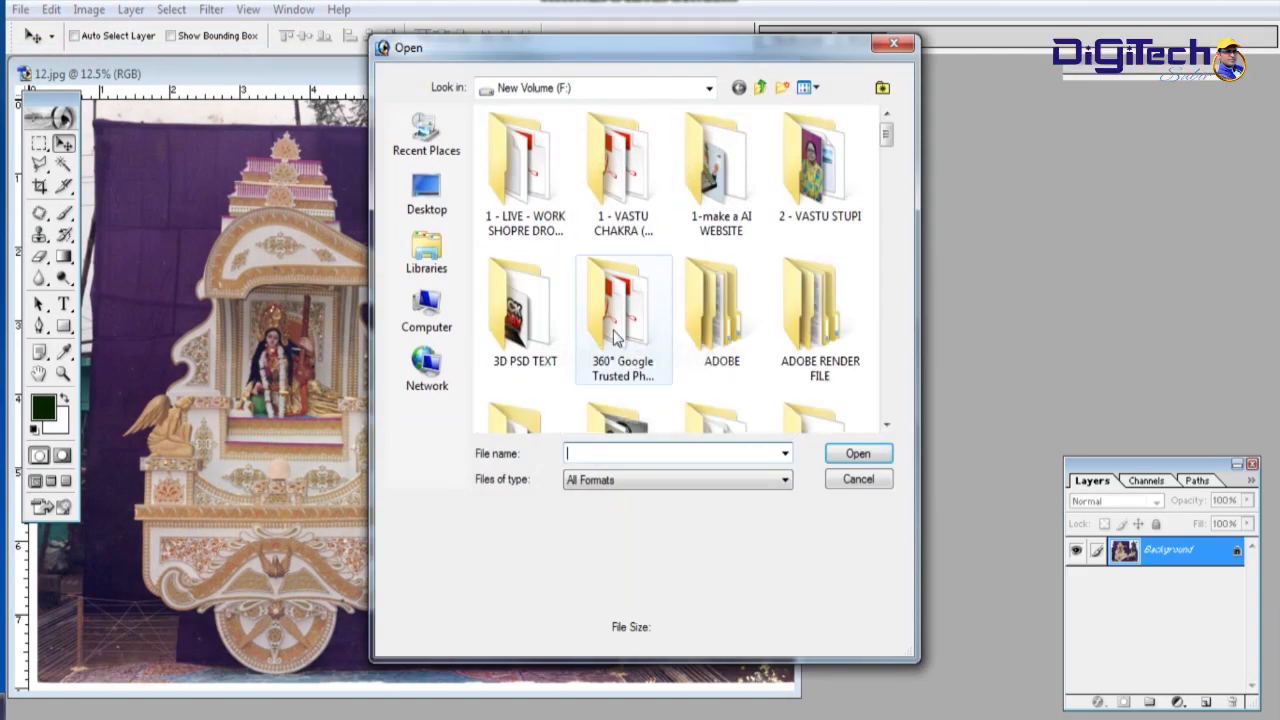
pyautogui.click(858, 480)
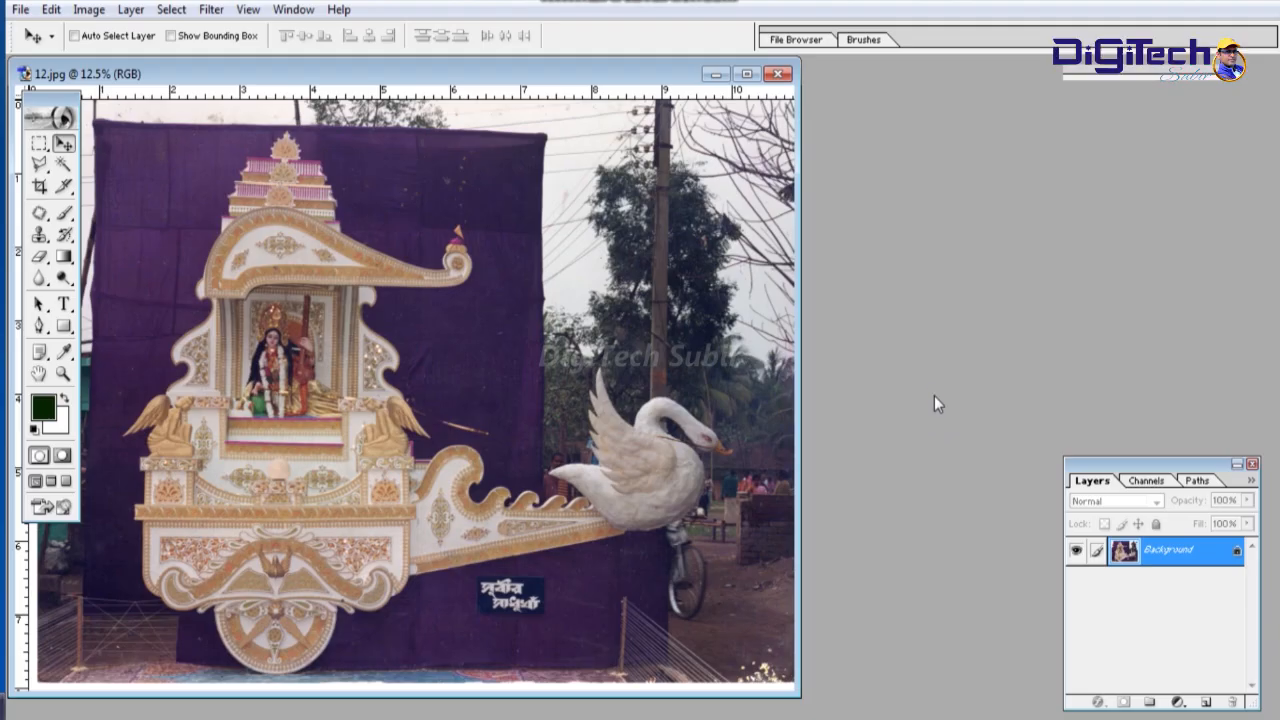
pyautogui.hotkey('ctrl', 'o')
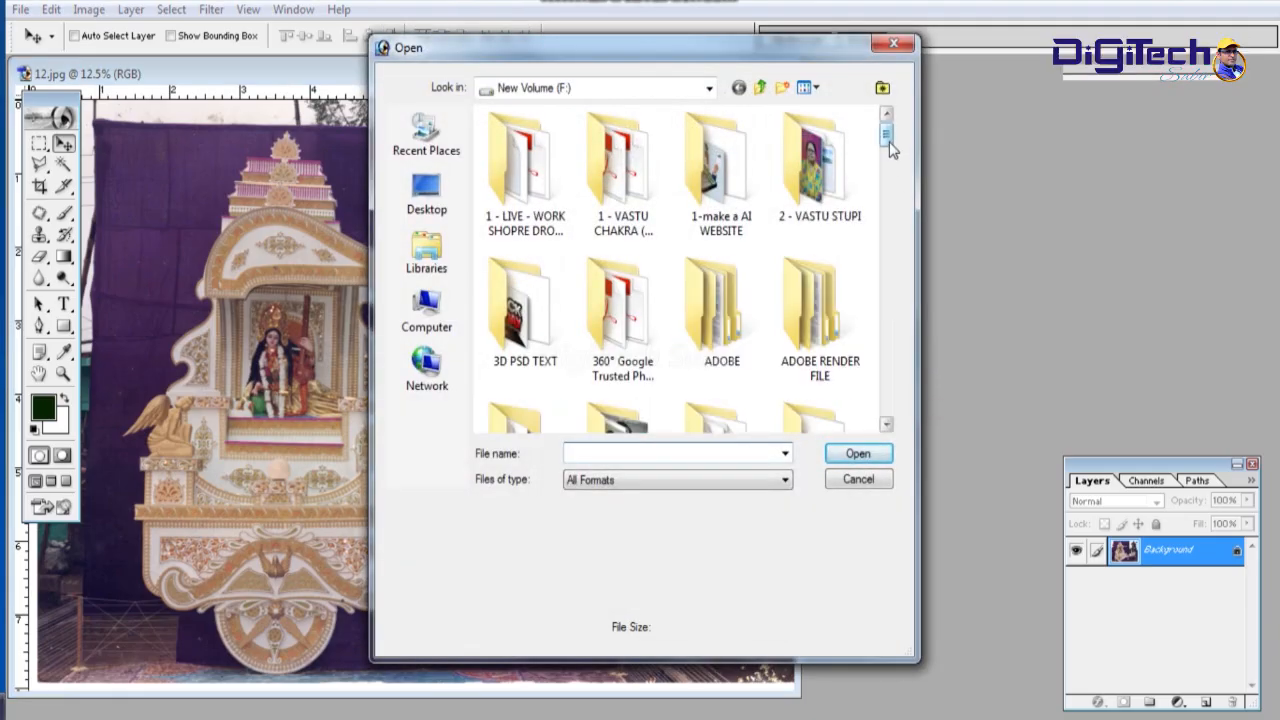
pyautogui.moveTo(890, 148); pyautogui.dragTo(897, 251)
pyautogui.click(624, 175)
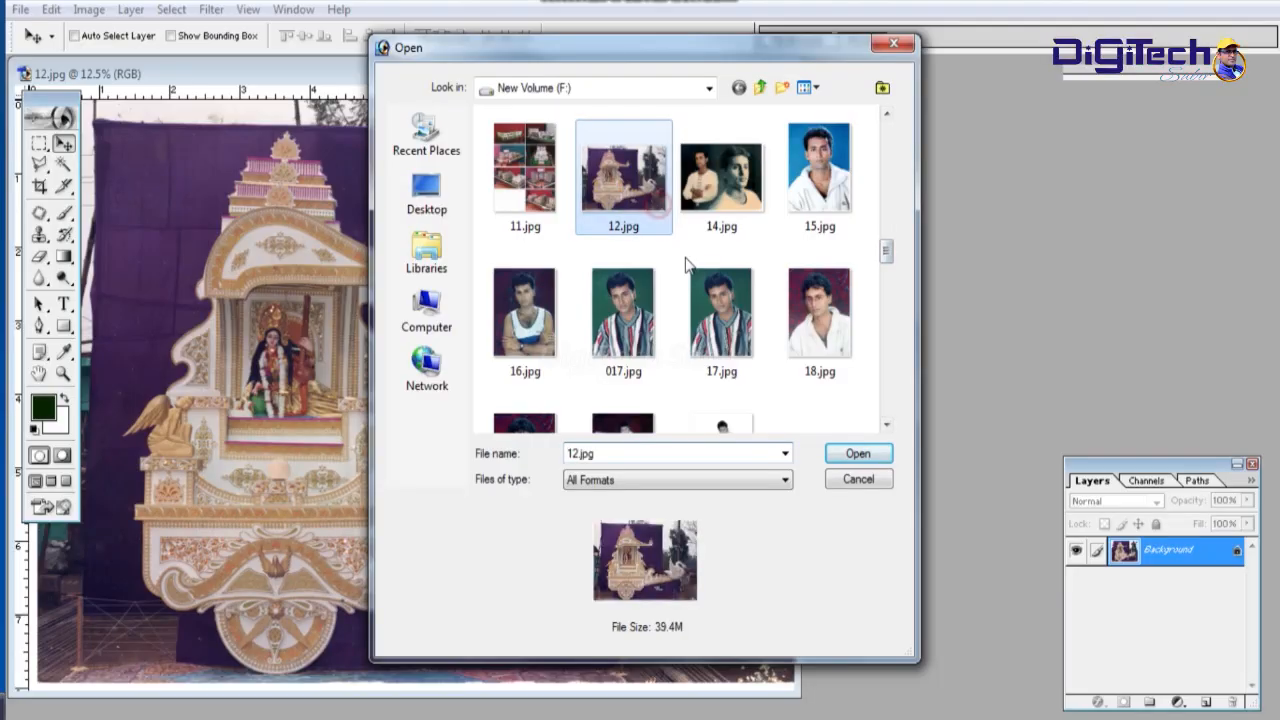
pyautogui.click(876, 482)
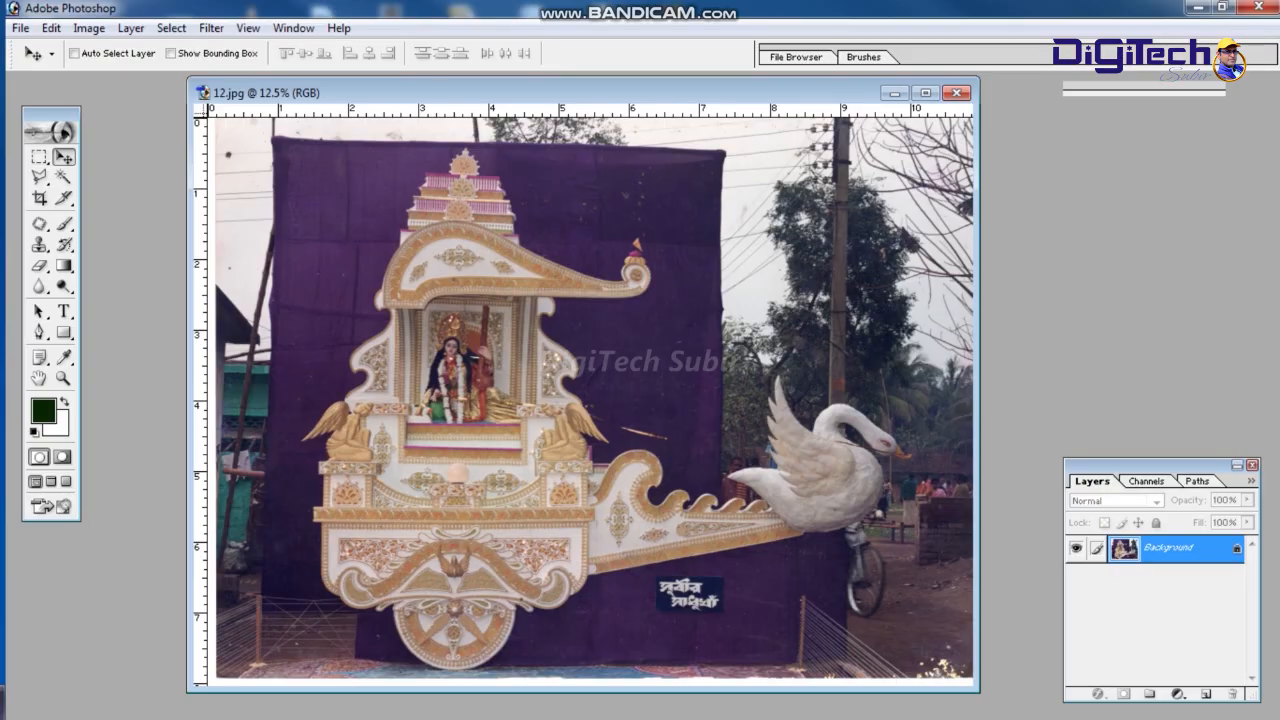
# - Start a new document and name it "DigiTech Subir"
pyautogui.click(22, 29)
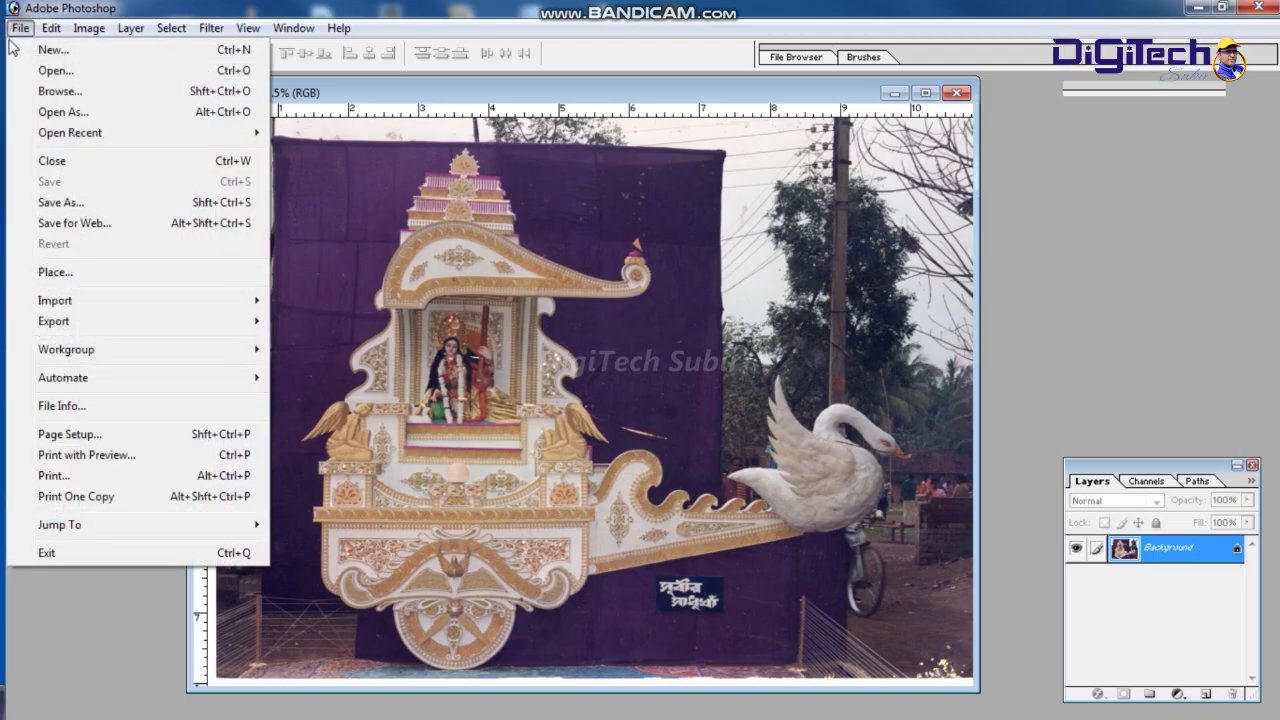
pyautogui.click(72, 52)
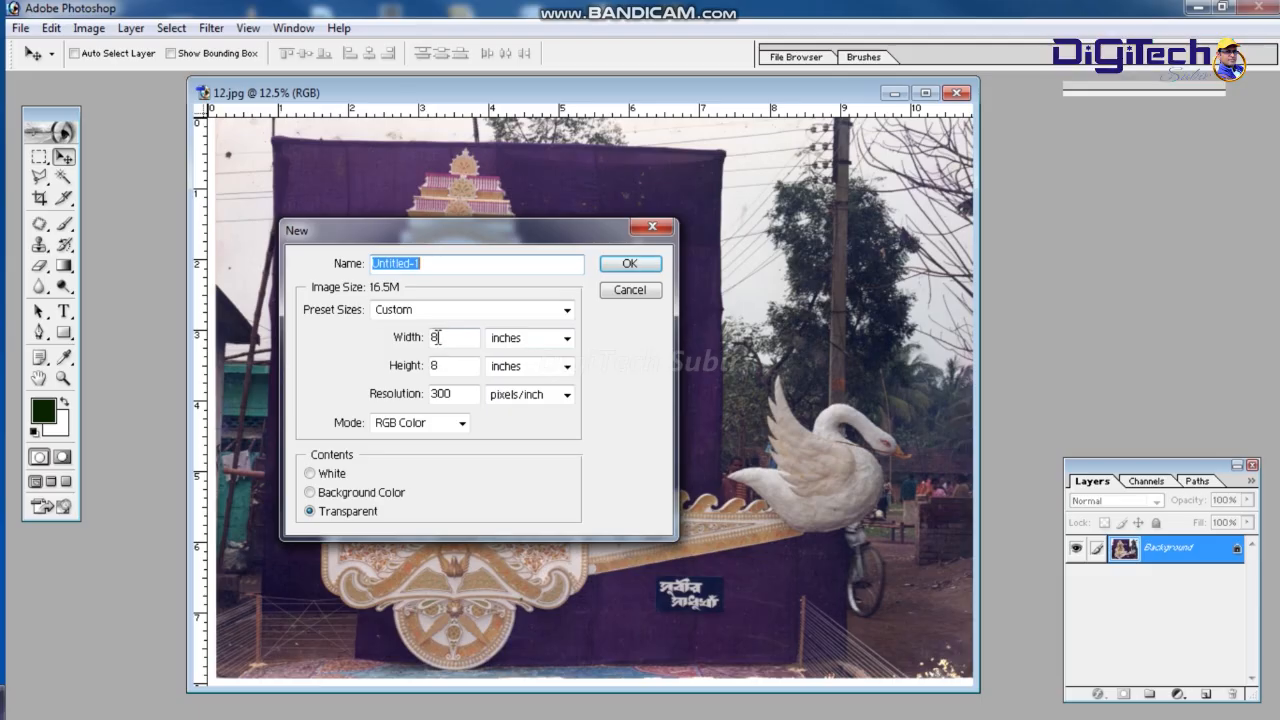
pyautogui.click(466, 263)
pyautogui.doubleClick(471, 263)
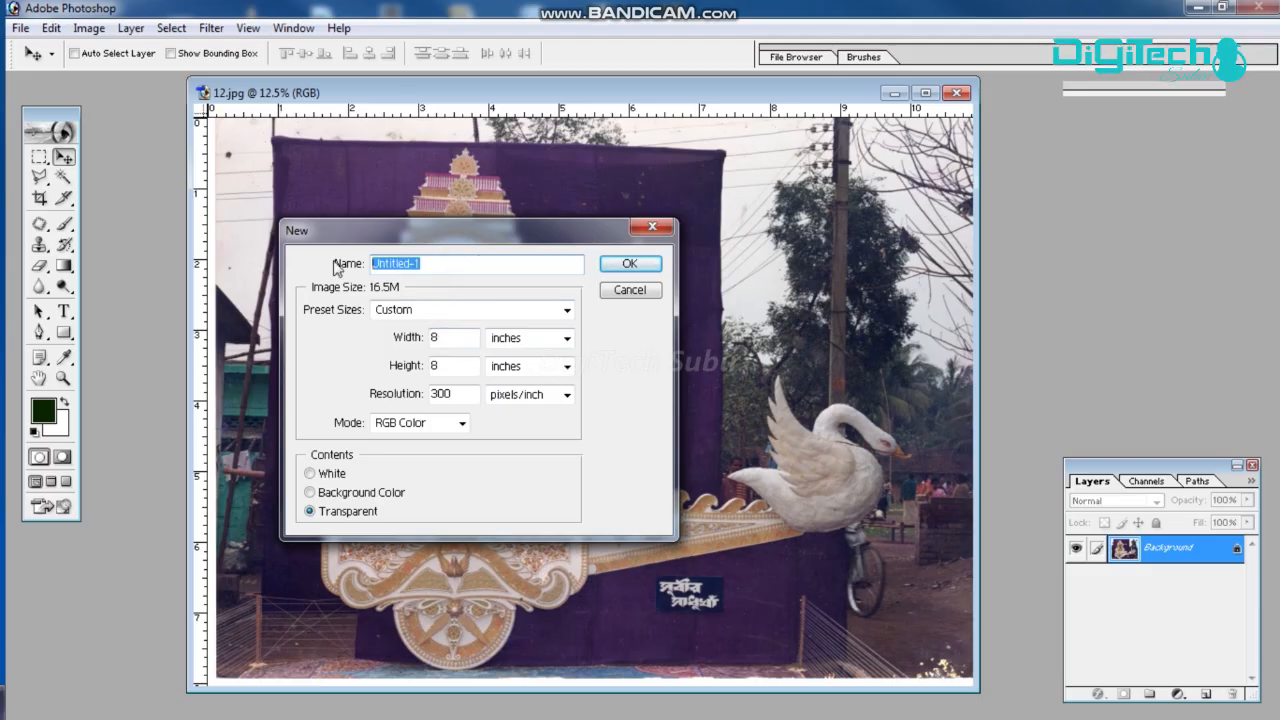
pyautogui.click(480, 263)
pyautogui.doubleClick(482, 263)
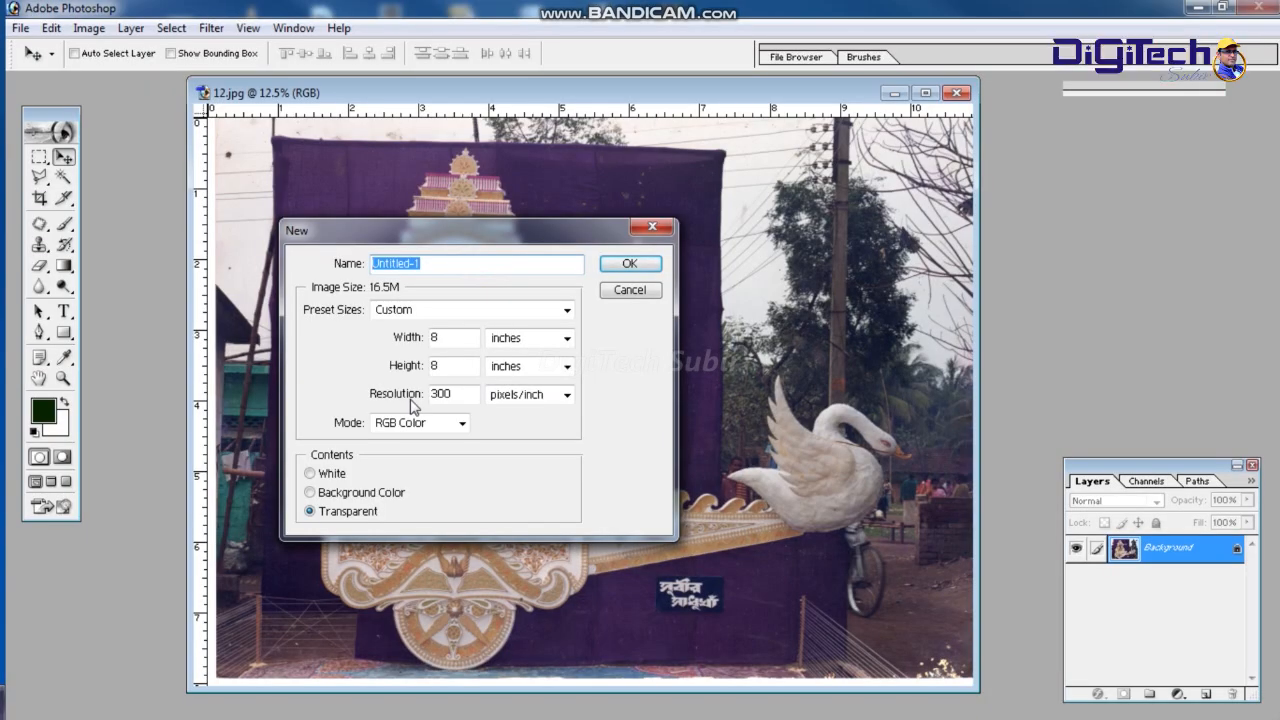
pyautogui.write('DigiTech Subir')
pyautogui.press('Tab')
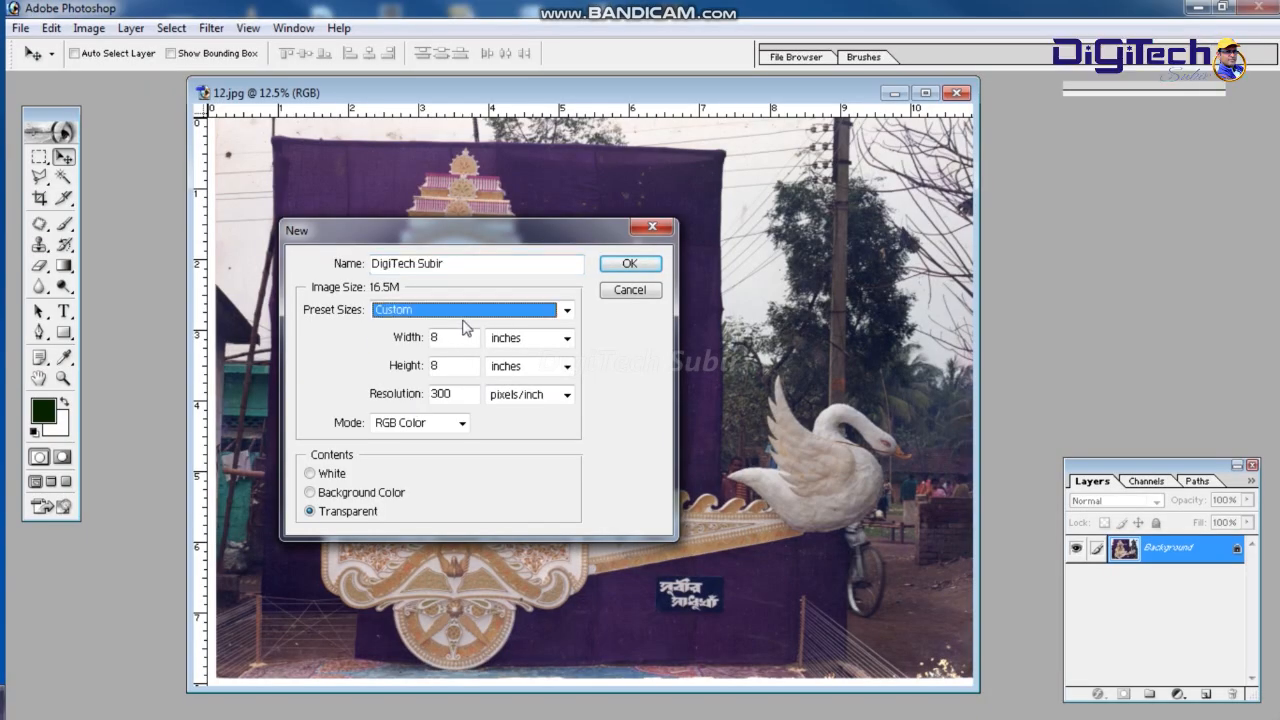
# - Look through the preset sizes and choose 1920 x 1080 HDTV 1080i for the new document
pyautogui.click(567, 313)
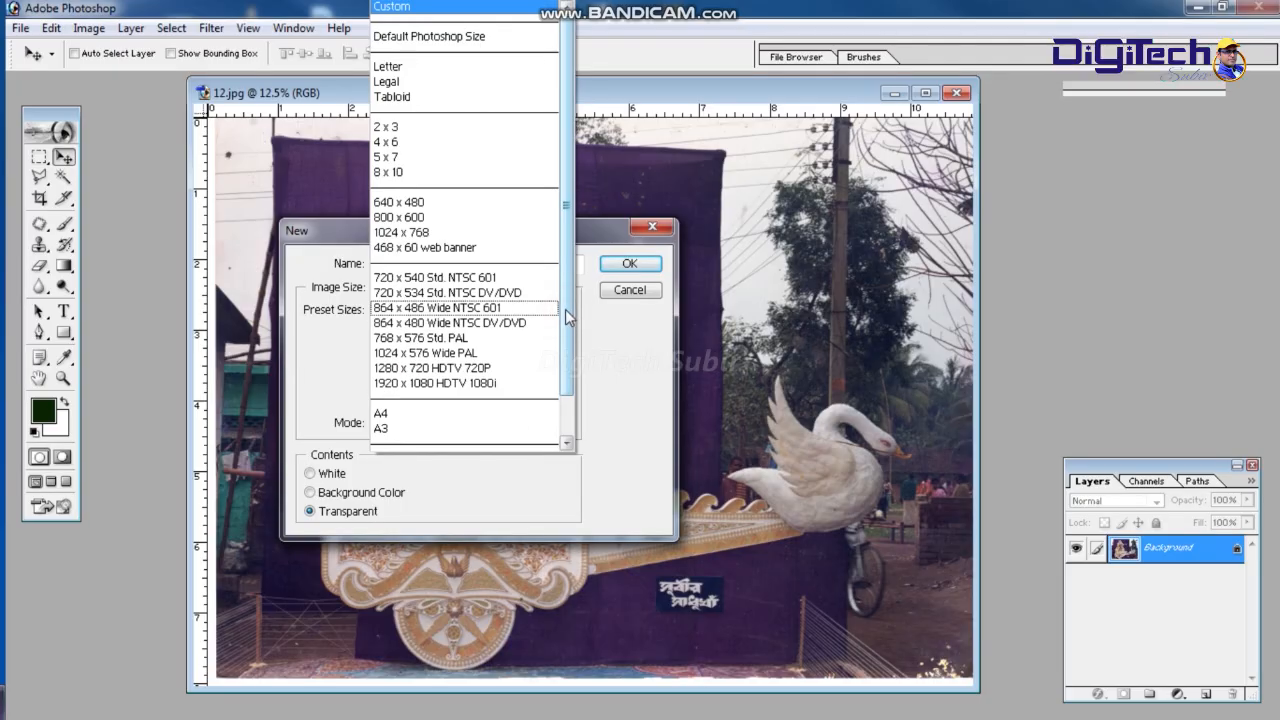
pyautogui.scroll(-1, 569, 382)
pyautogui.scroll(1, 574, 376)
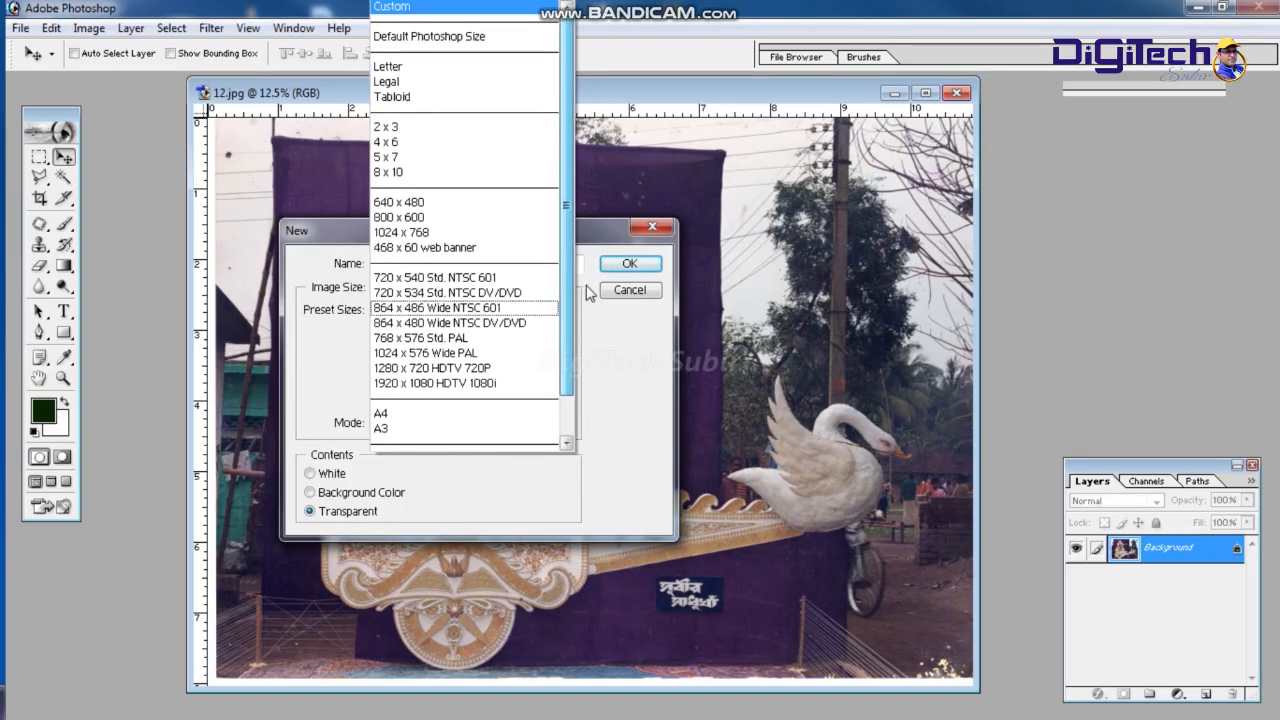
pyautogui.scroll(-1, 590, 280)
pyautogui.scroll(2, 581, 376)
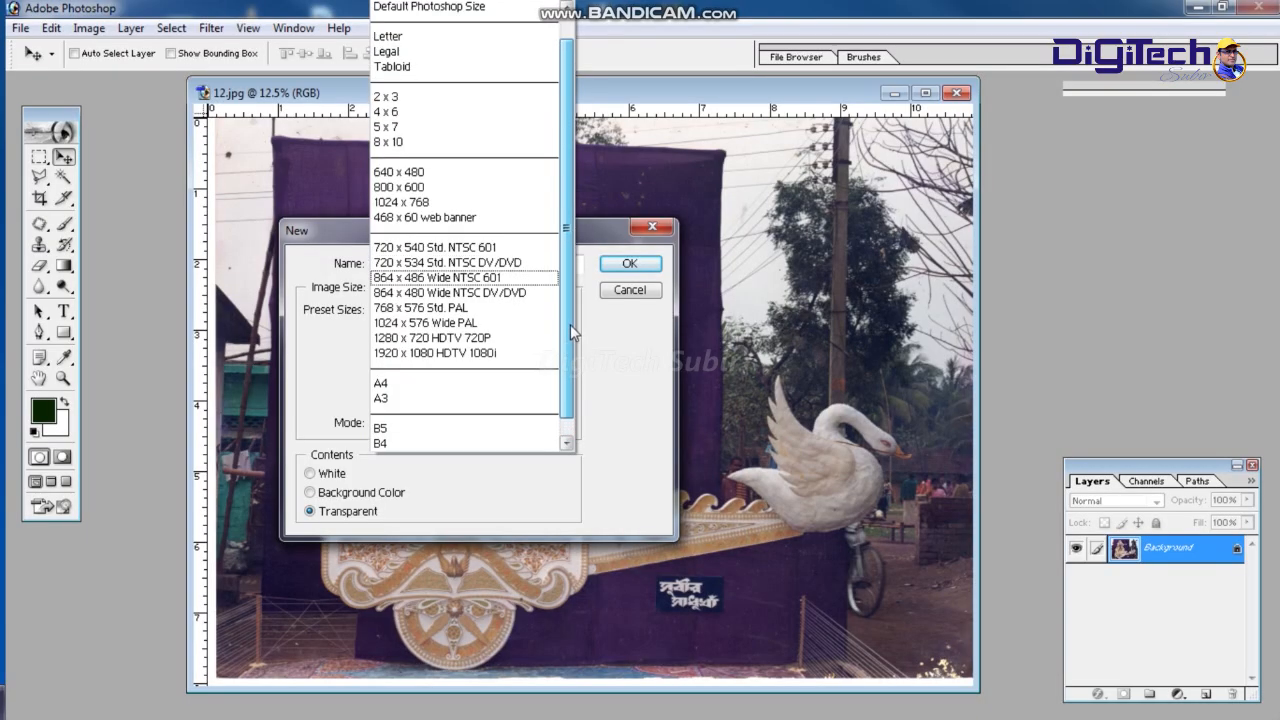
pyautogui.scroll(-1, 574, 288)
pyautogui.scroll(2, 565, 280)
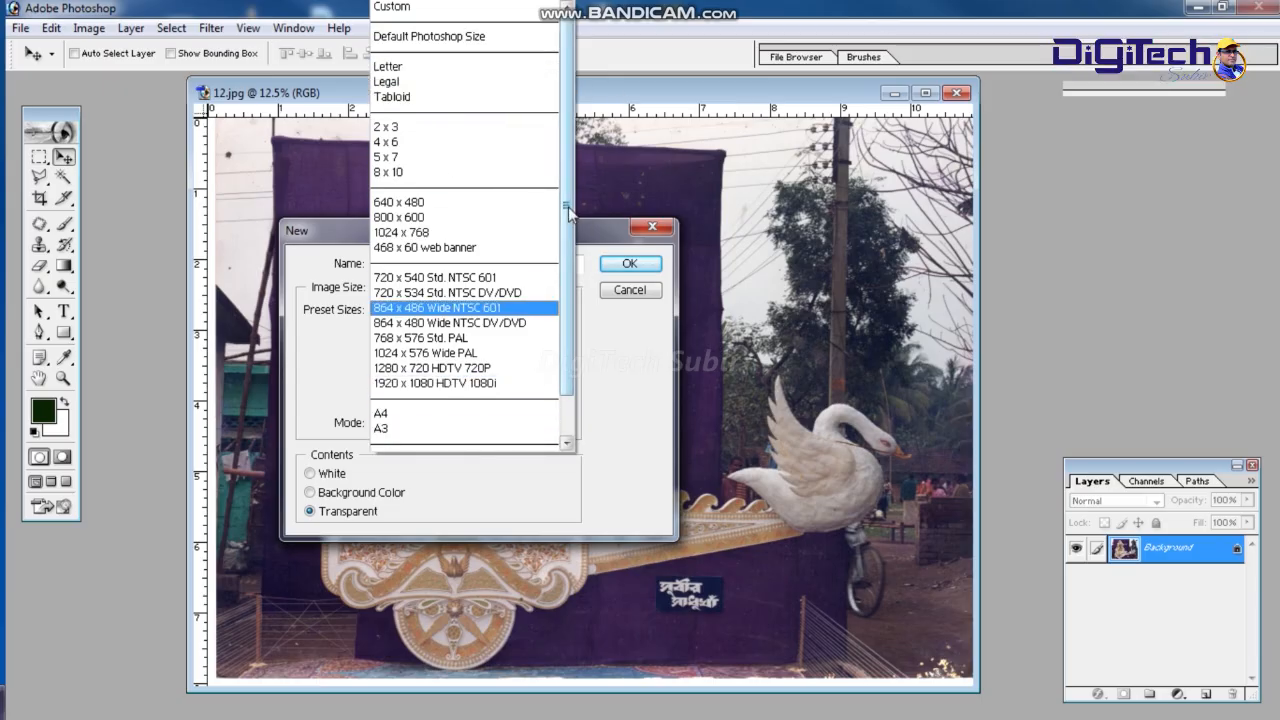
pyautogui.scroll(-1, 563, 210)
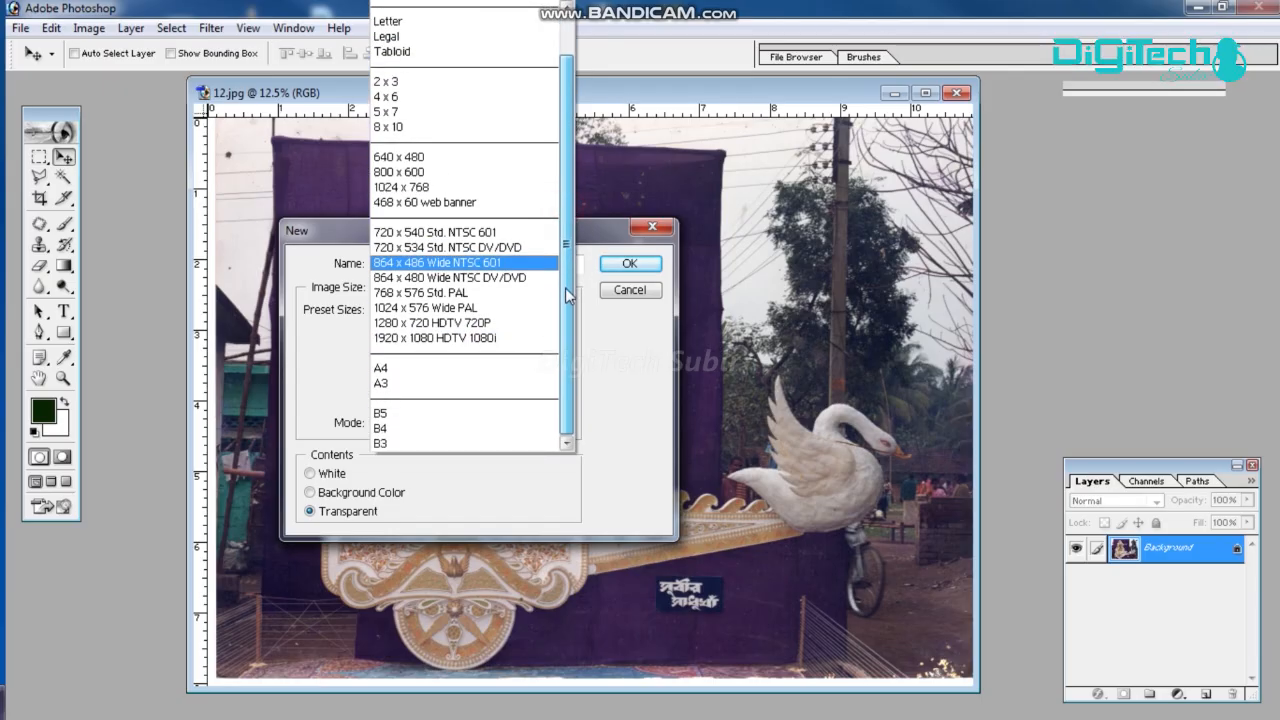
pyautogui.click(497, 339)
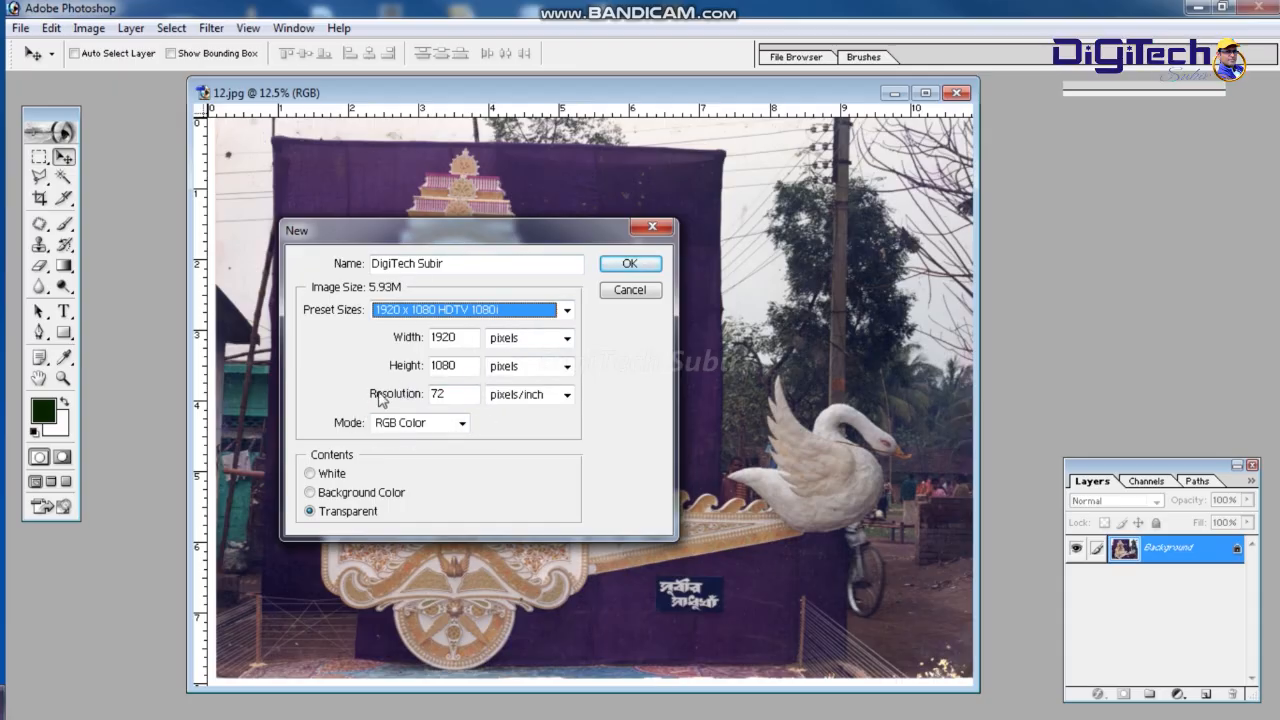
# - Set the new document's resolution to 300 pixels/inch
pyautogui.click(448, 340)
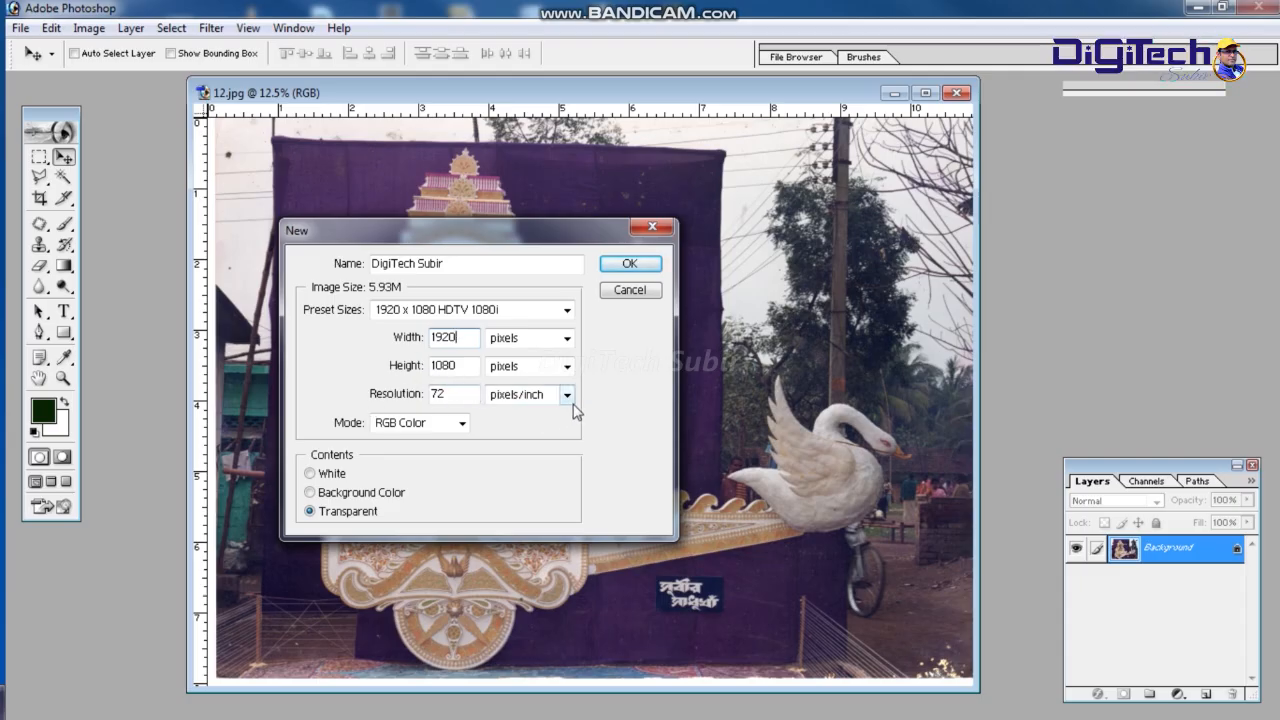
pyautogui.doubleClick(470, 338)
pyautogui.doubleClick(470, 393)
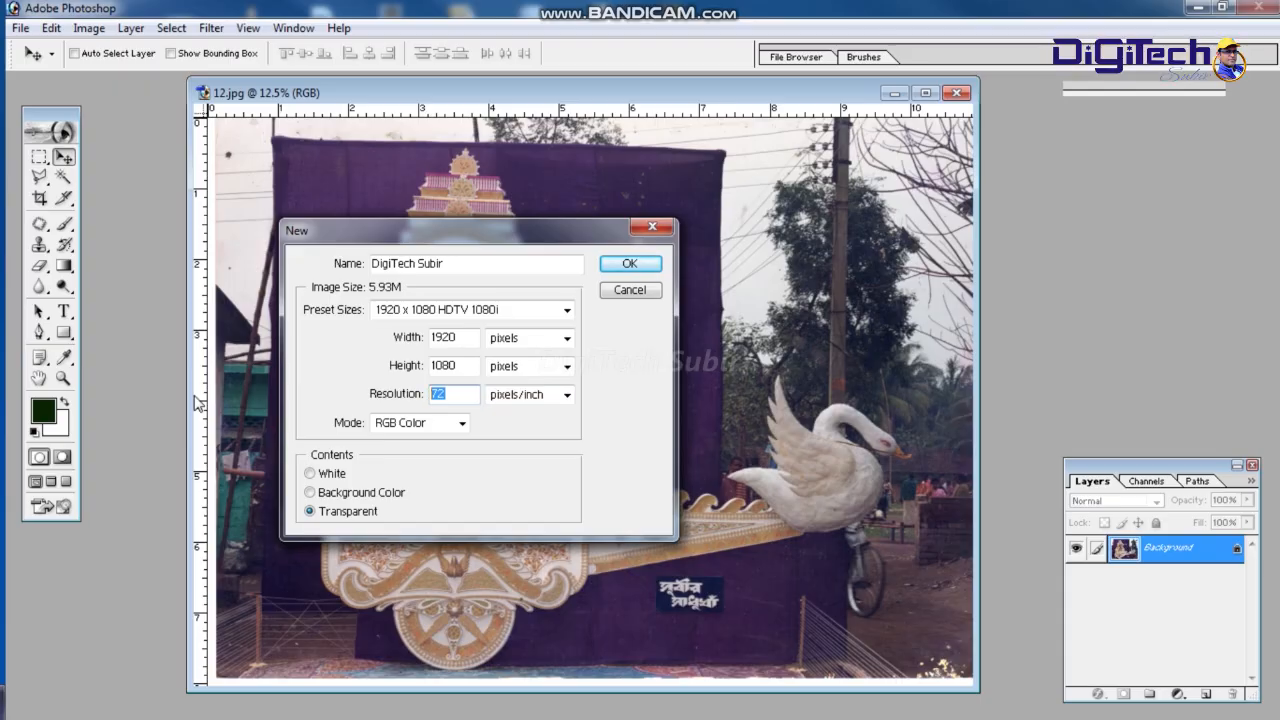
pyautogui.write('300')
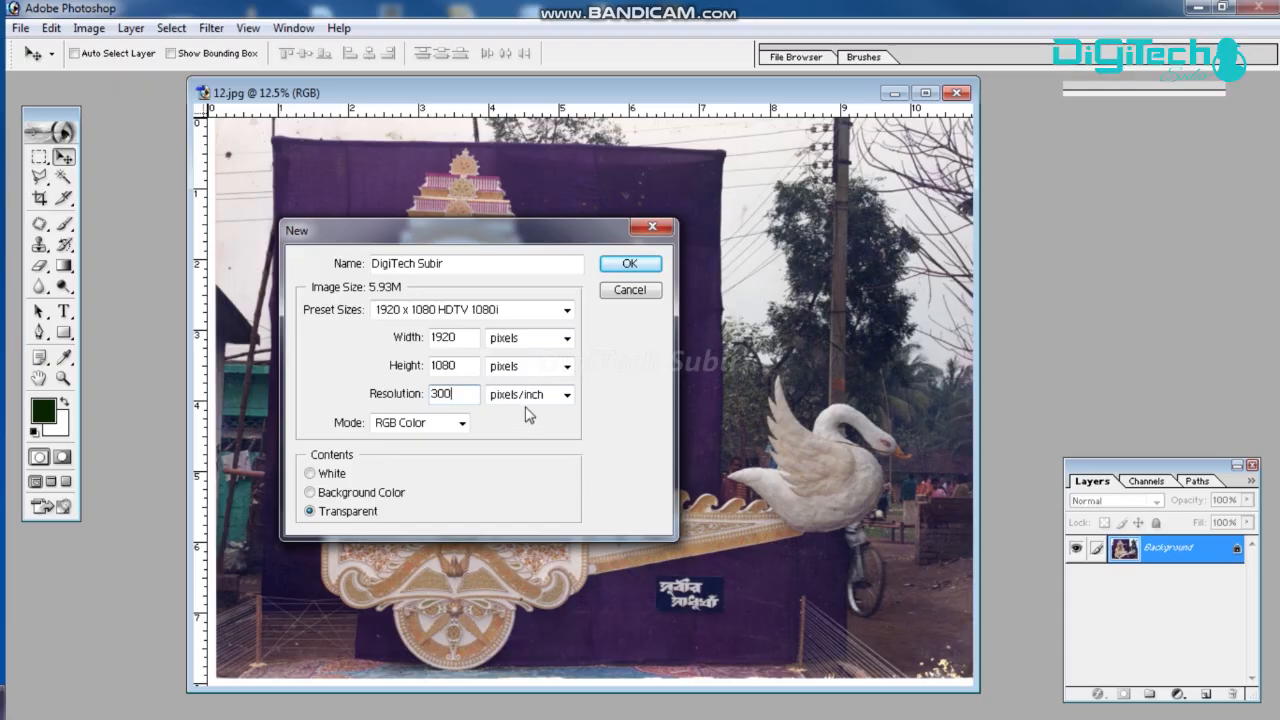
# - Try inches as the unit for the document width and return it to pixels
pyautogui.click(567, 340)
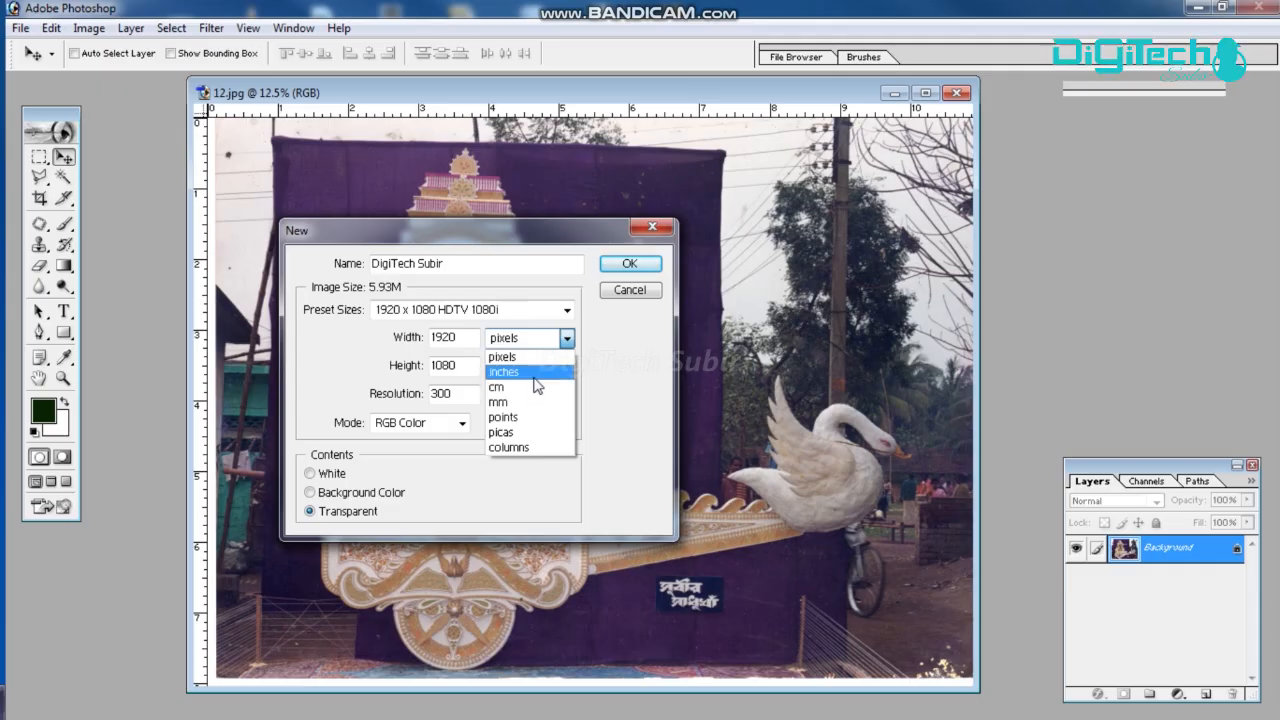
pyautogui.click(535, 377)
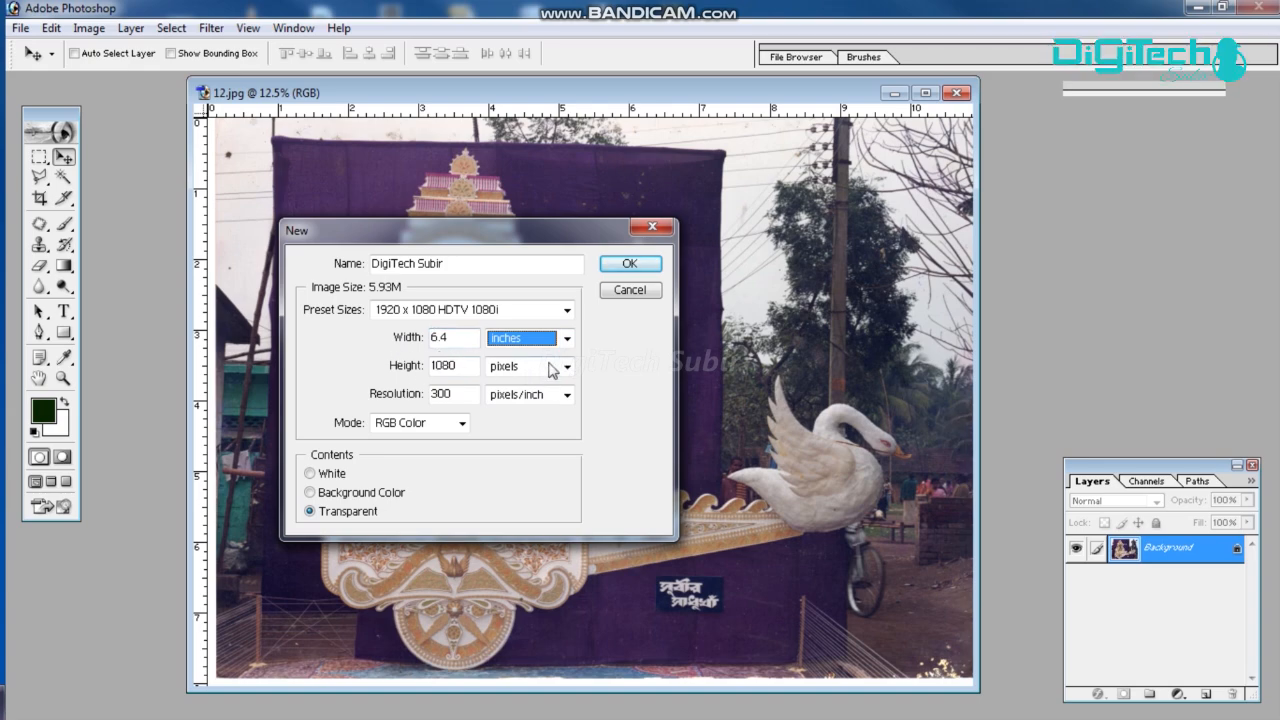
pyautogui.click(566, 340)
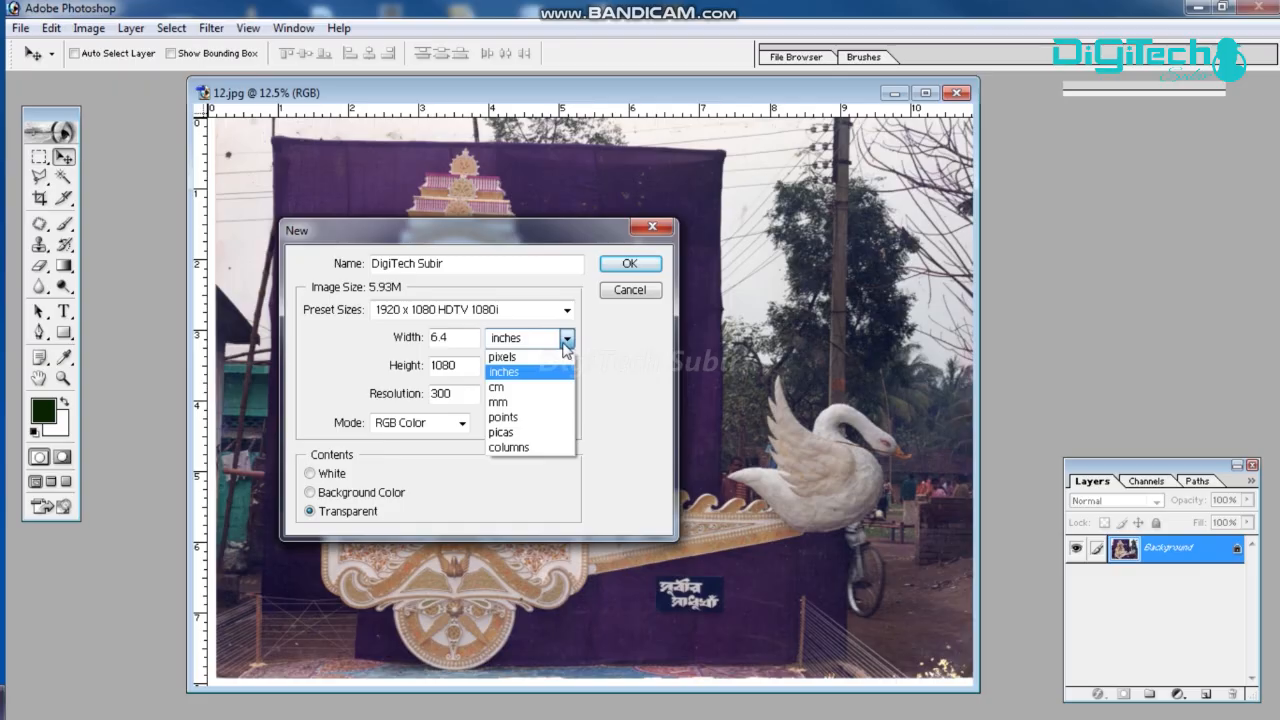
pyautogui.click(545, 357)
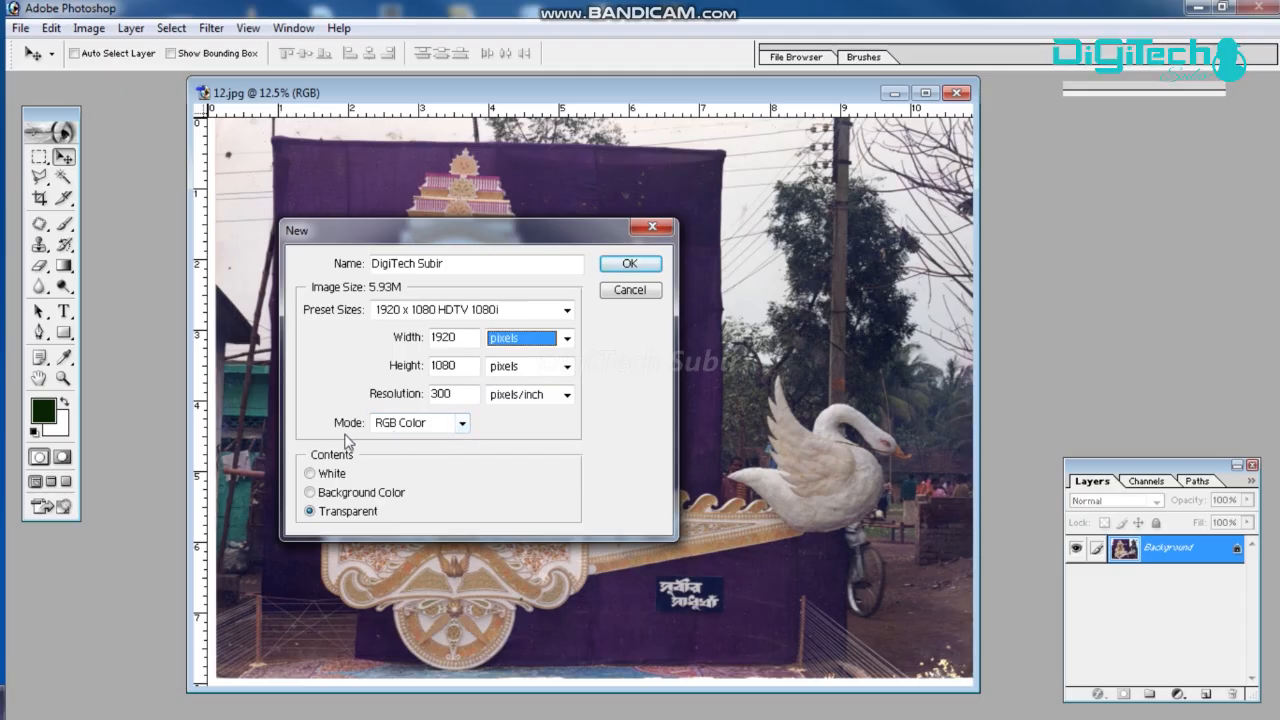
# - Choose RGB Color mode and White contents, and create the new document
pyautogui.click(462, 425)
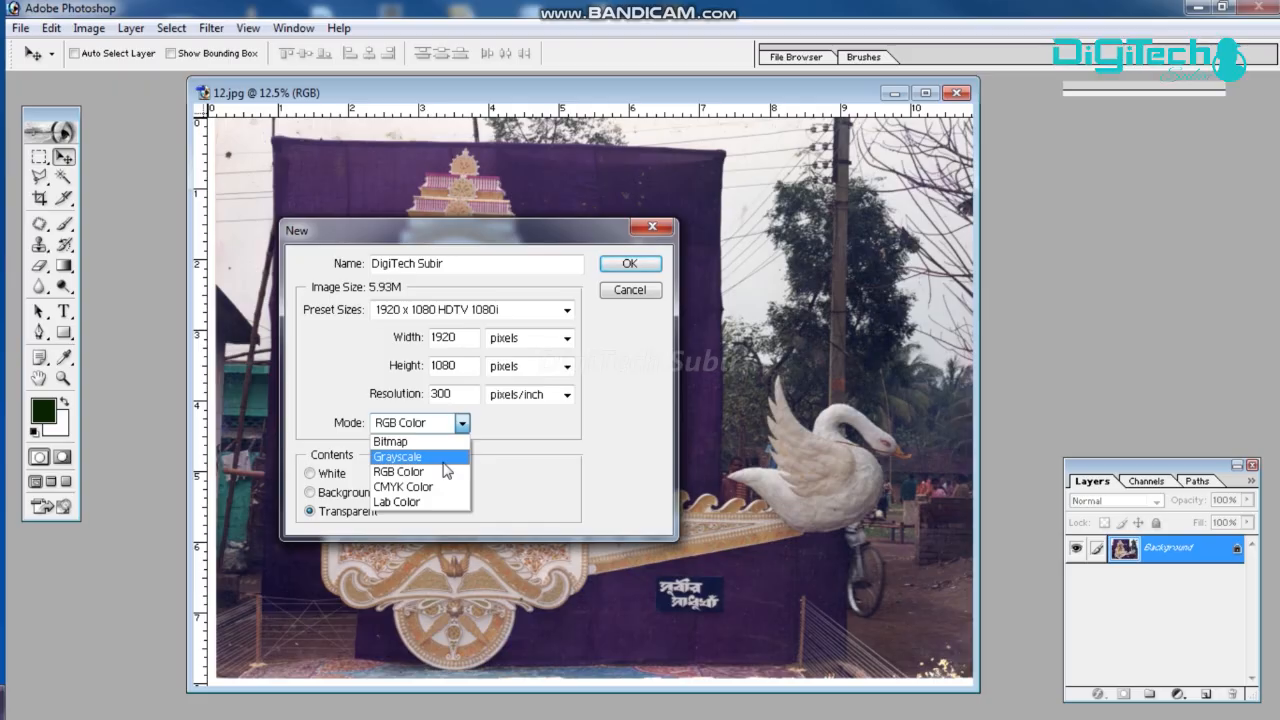
pyautogui.click(437, 472)
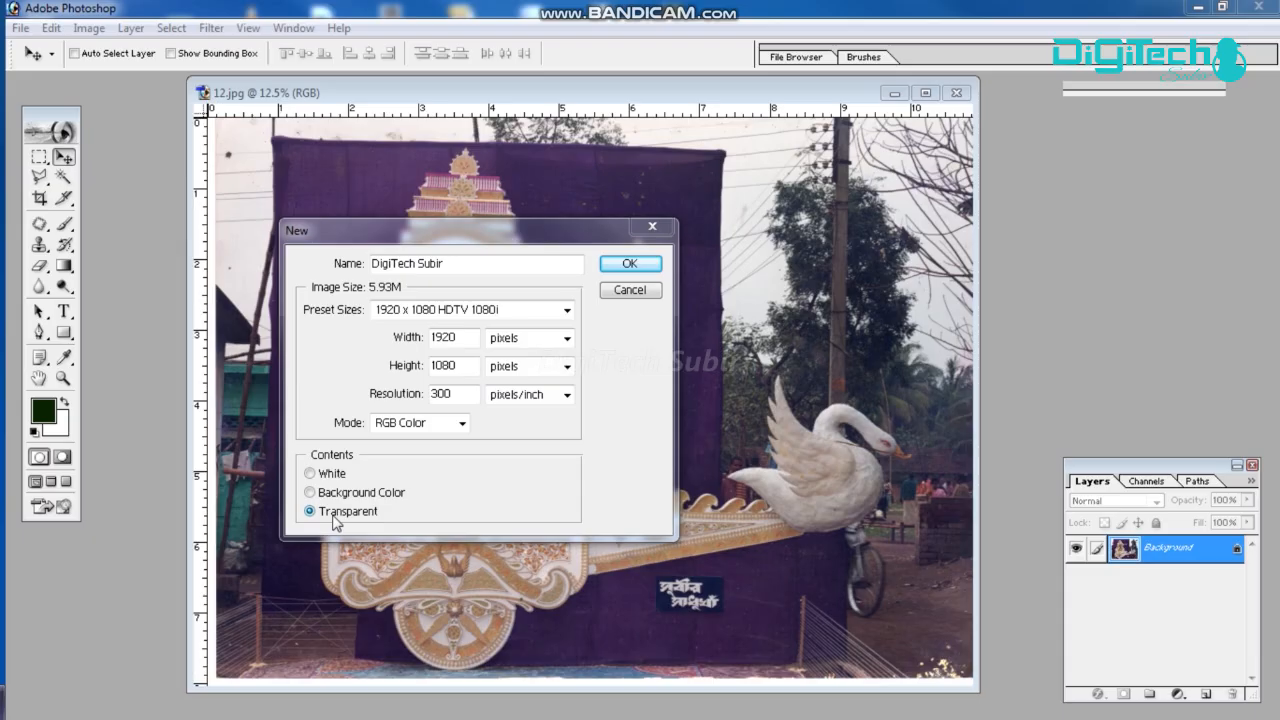
pyautogui.click(310, 473)
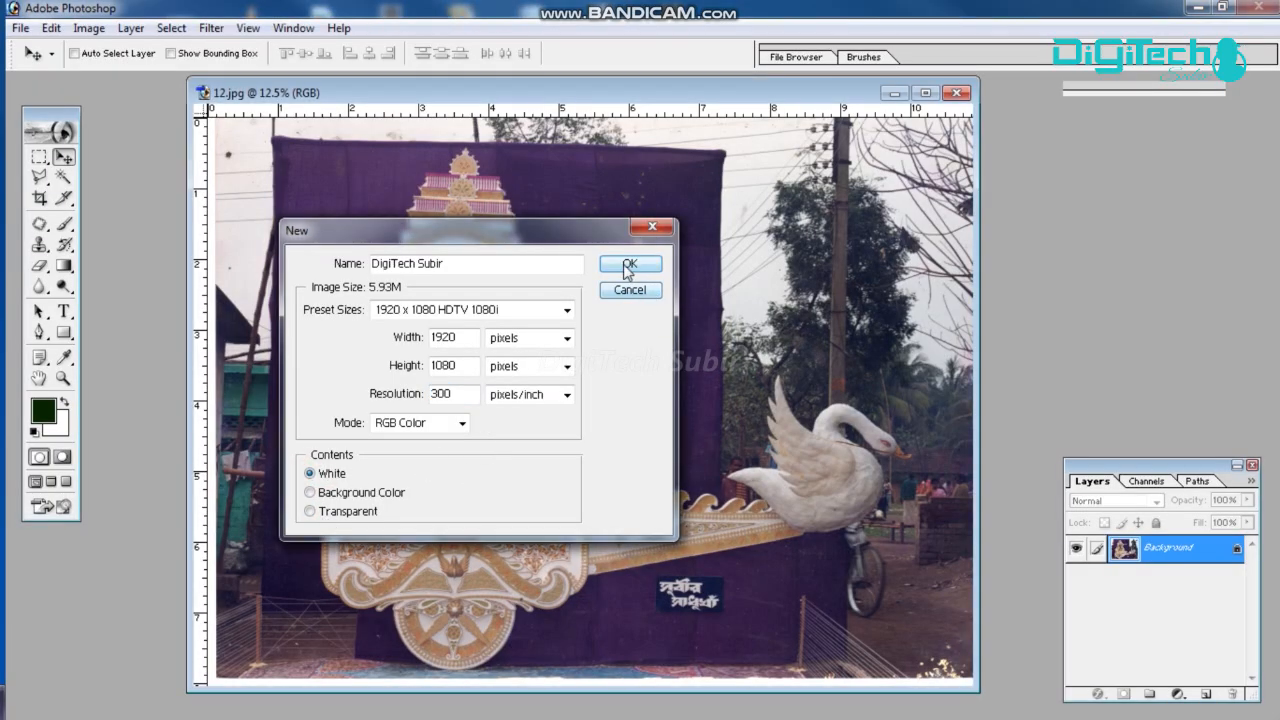
pyautogui.click(628, 266)
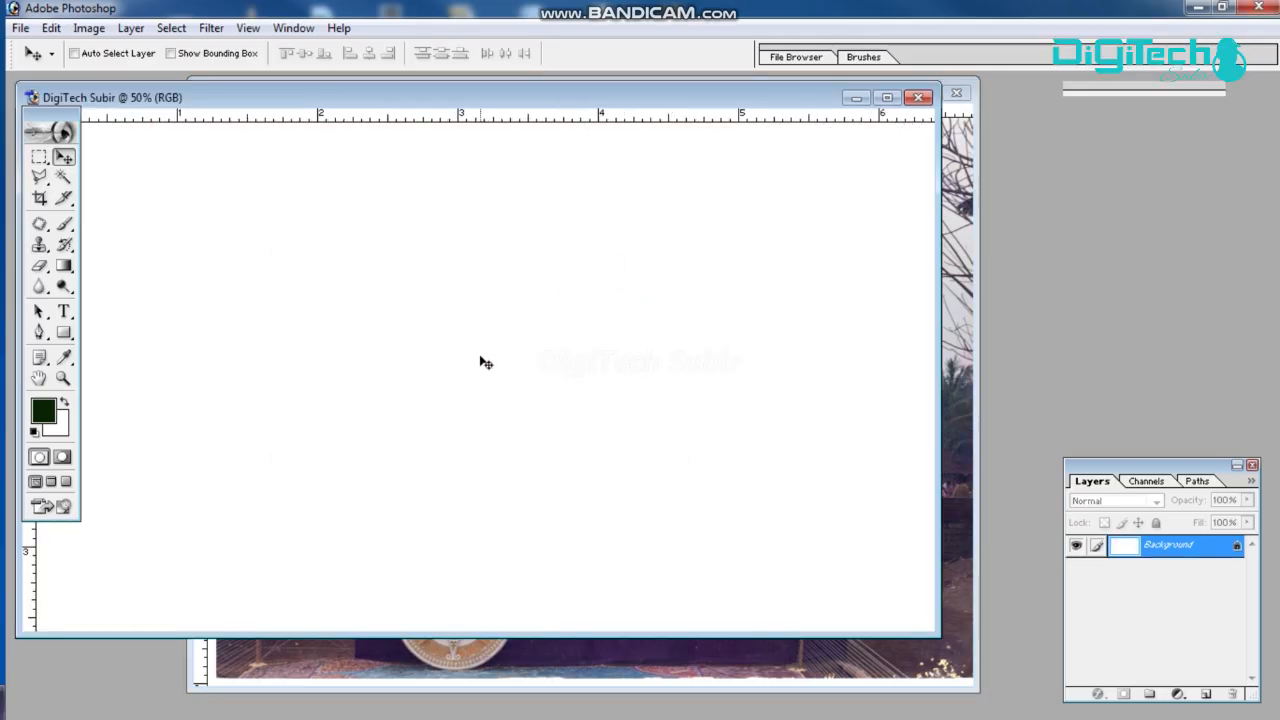
# - Arrange the DigiTech Subir and 12.jpg windows so that both canvases are accessible side by side
pyautogui.moveTo(470, 100); pyautogui.dragTo(596, 93)
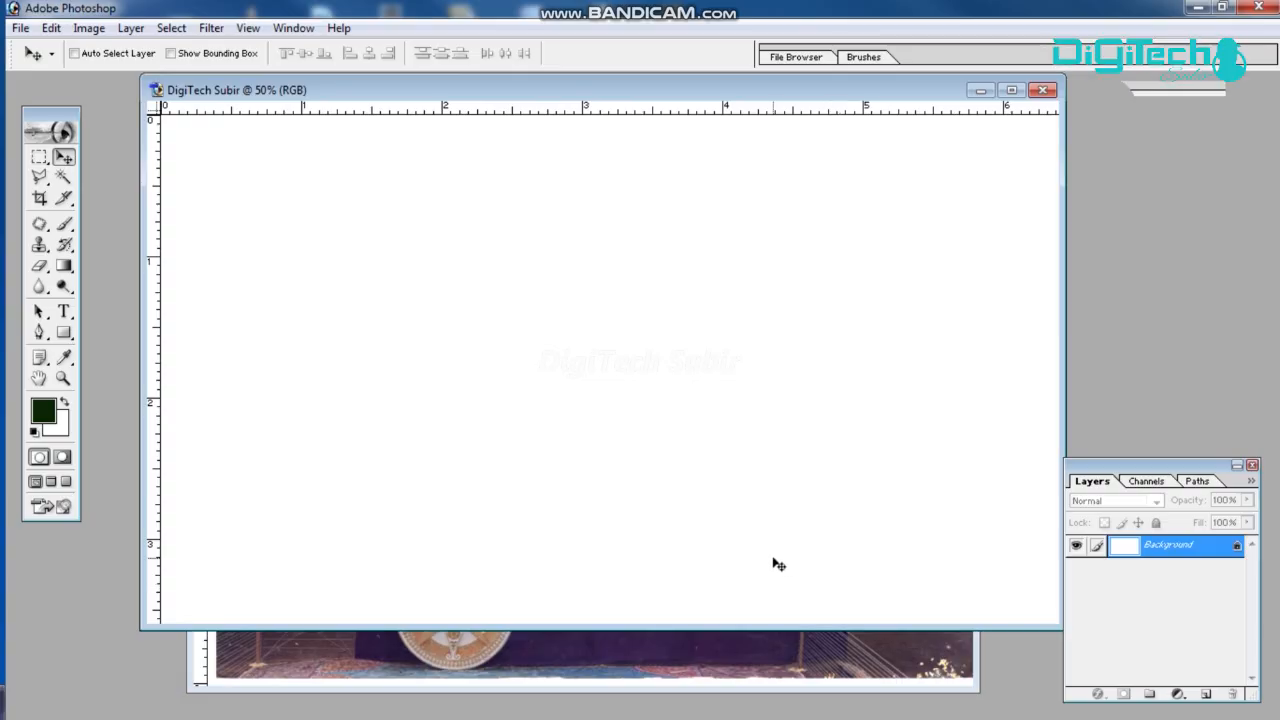
pyautogui.moveTo(767, 92); pyautogui.dragTo(737, 105)
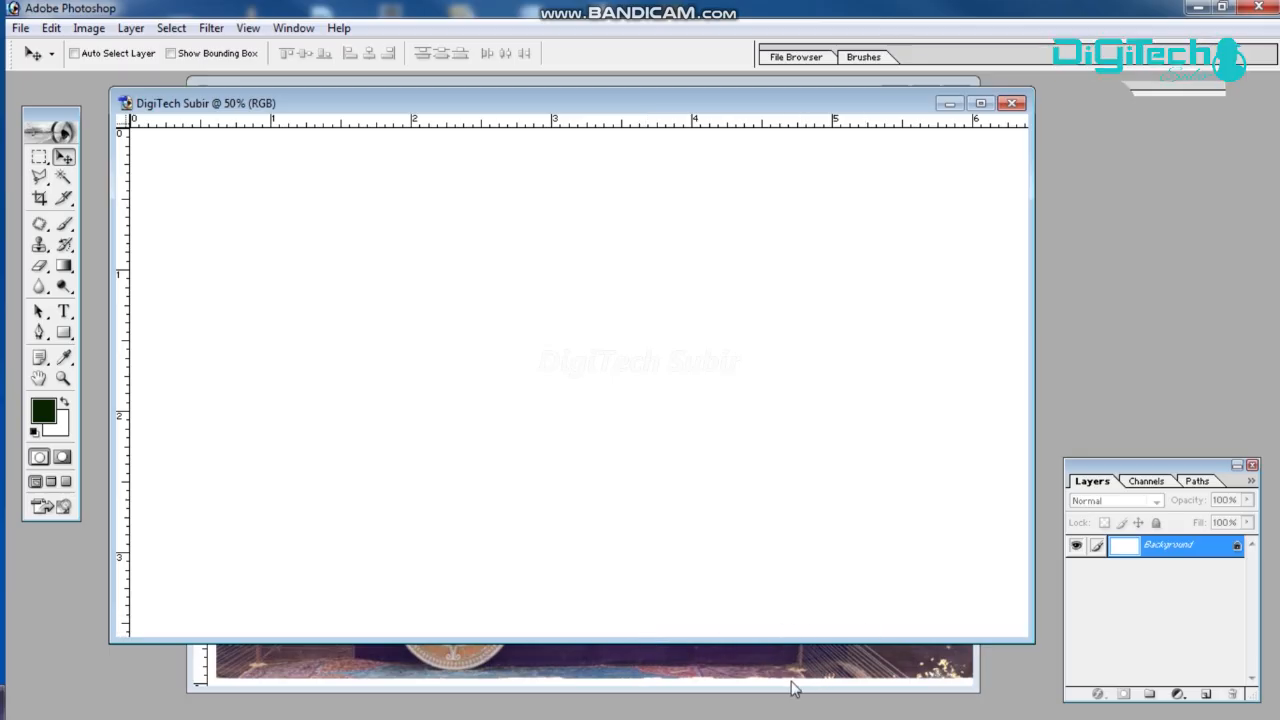
pyautogui.click(750, 682)
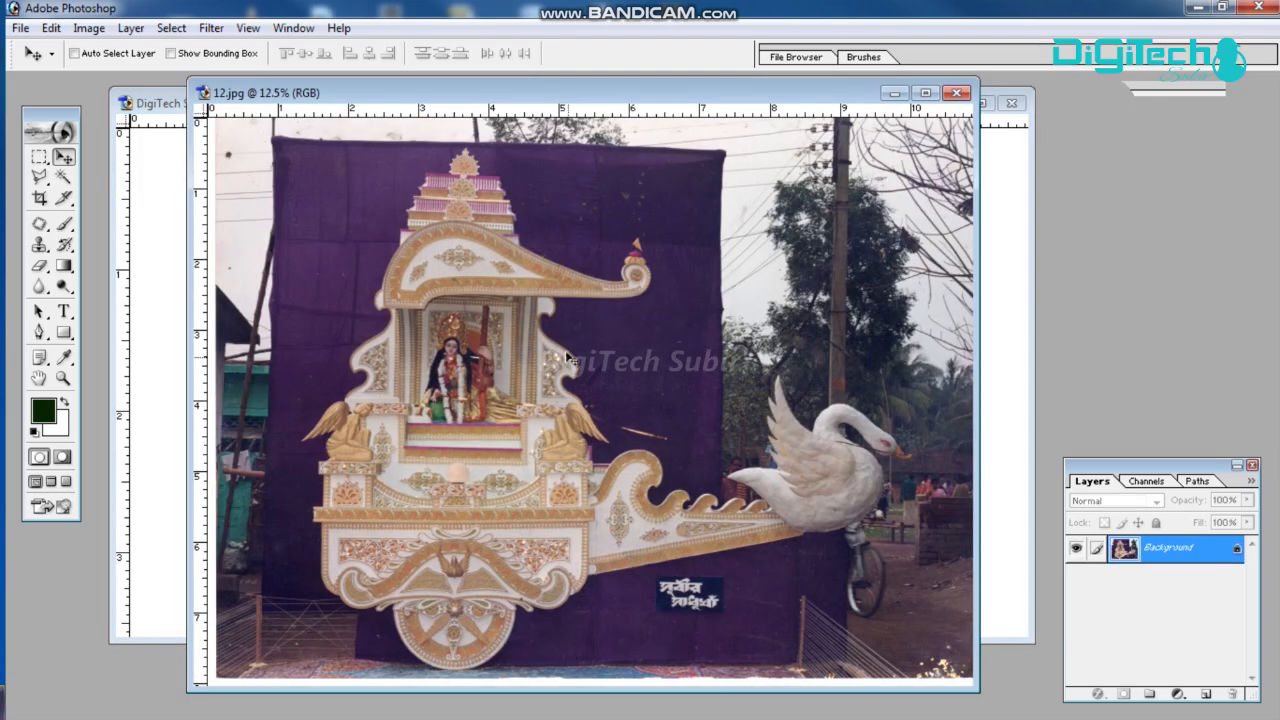
pyautogui.moveTo(600, 92); pyautogui.dragTo(950, 78)
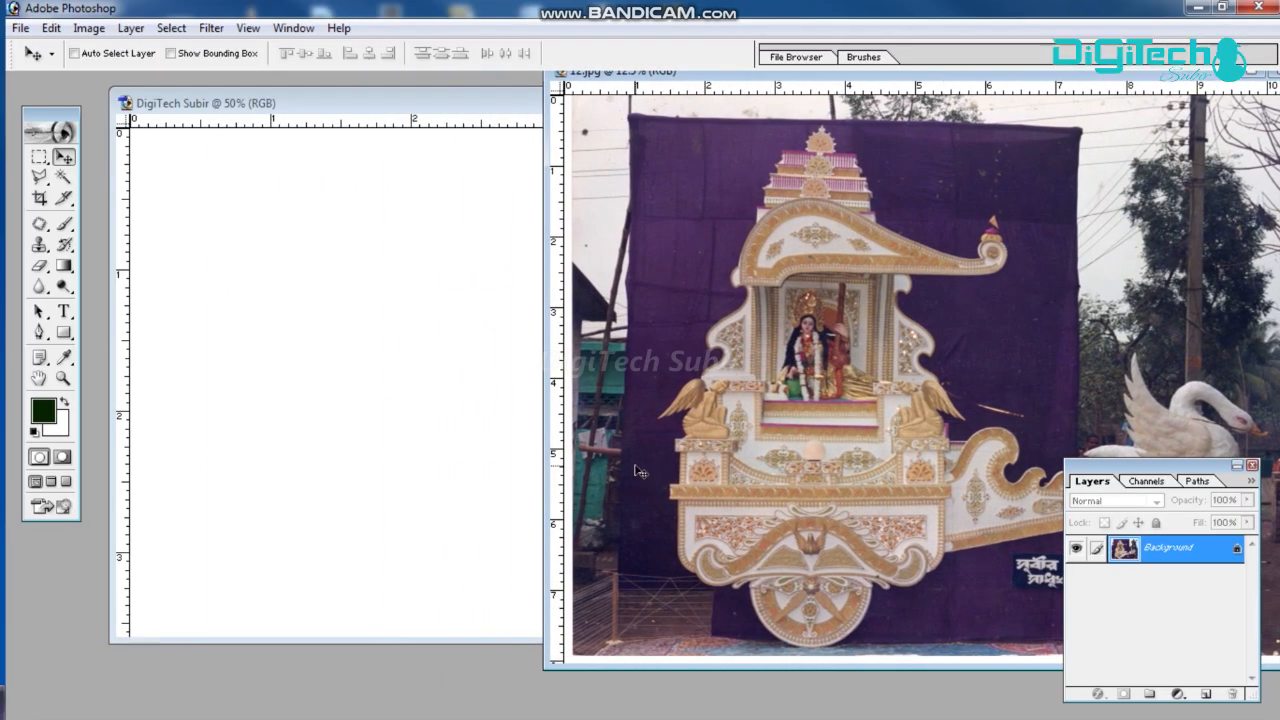
# - Copy the 12.jpg image into the DigiTech Subir document as a new layer with the Move tool
pyautogui.click(409, 337)
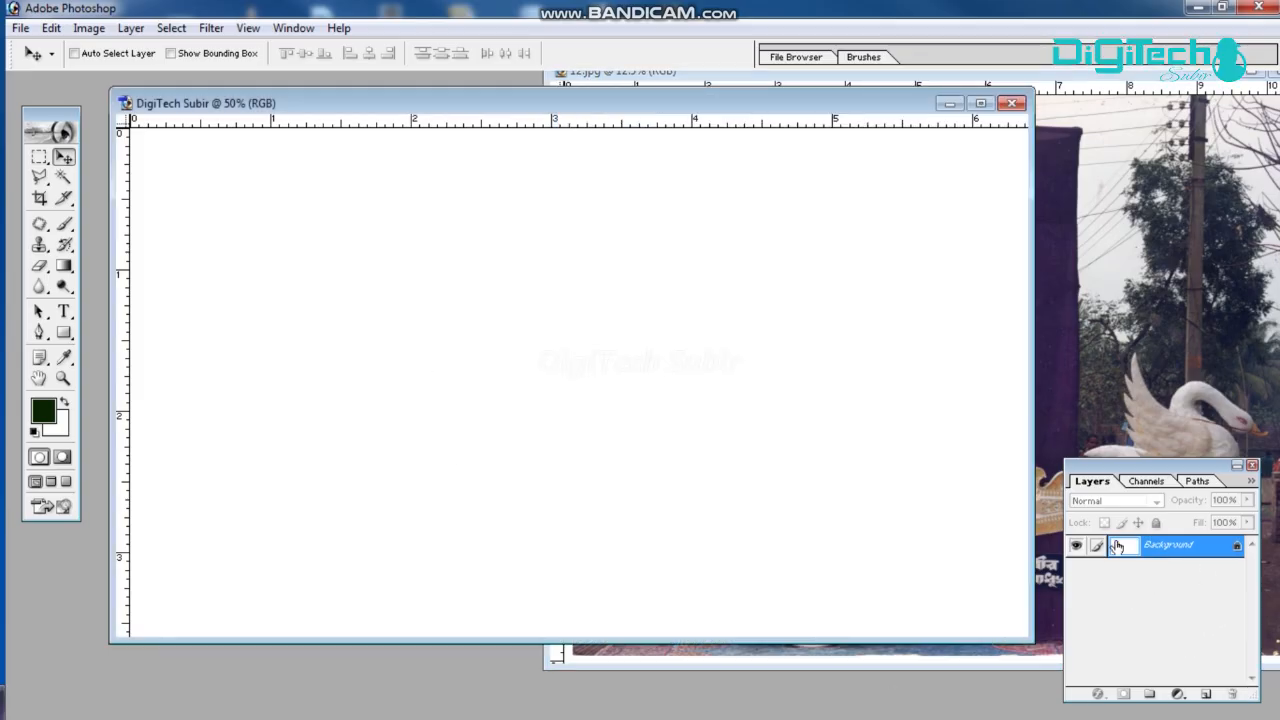
pyautogui.click(1137, 312)
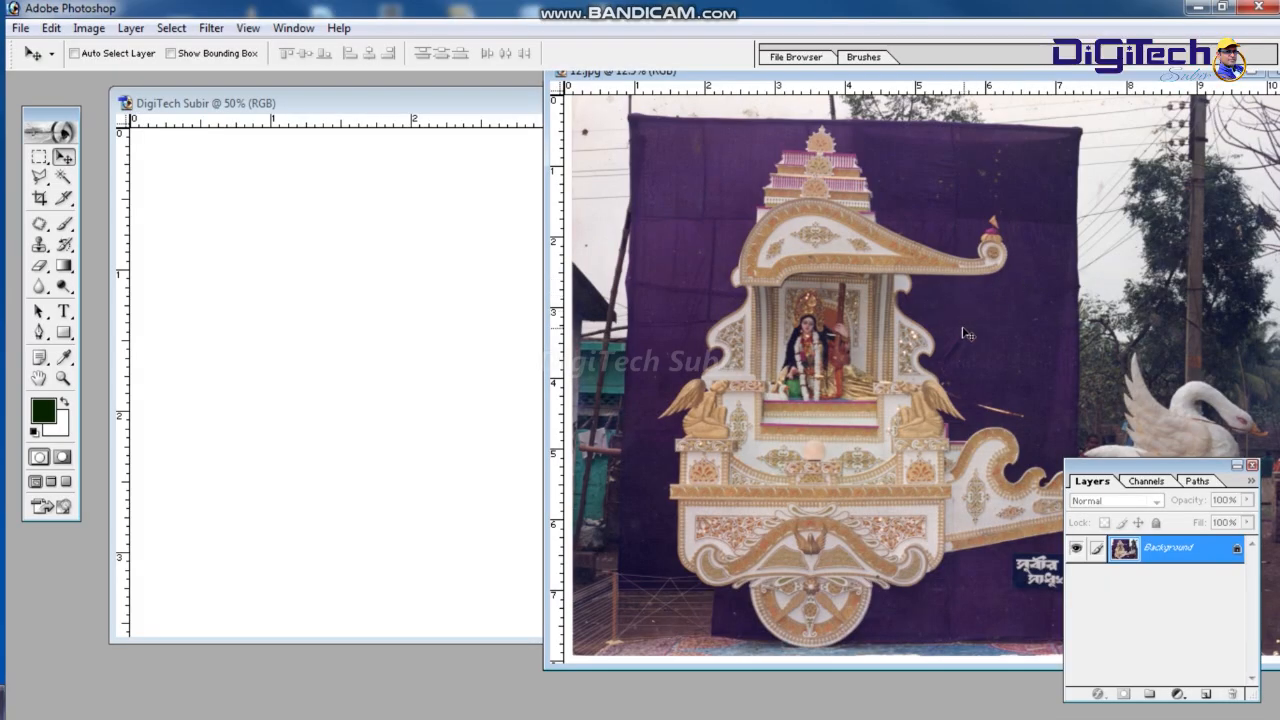
pyautogui.moveTo(965, 335); pyautogui.dragTo(410, 344)
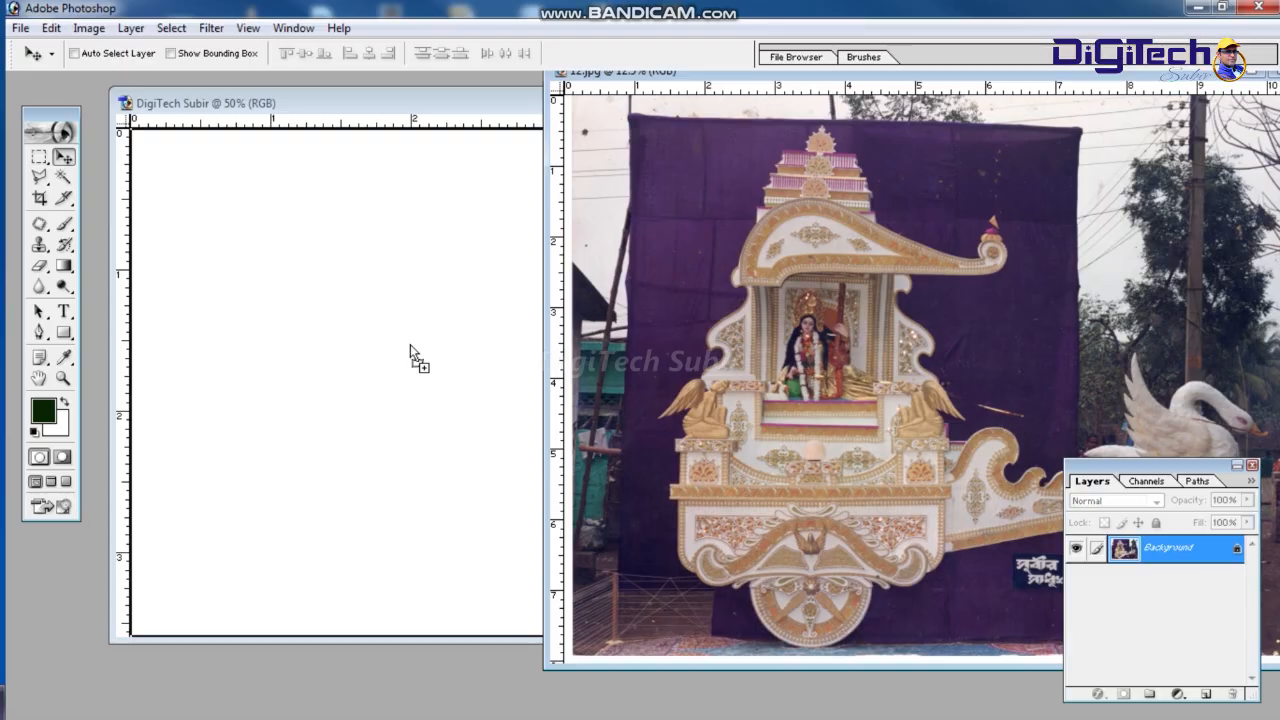
pyautogui.moveTo(410, 344); pyautogui.dragTo(725, 340)
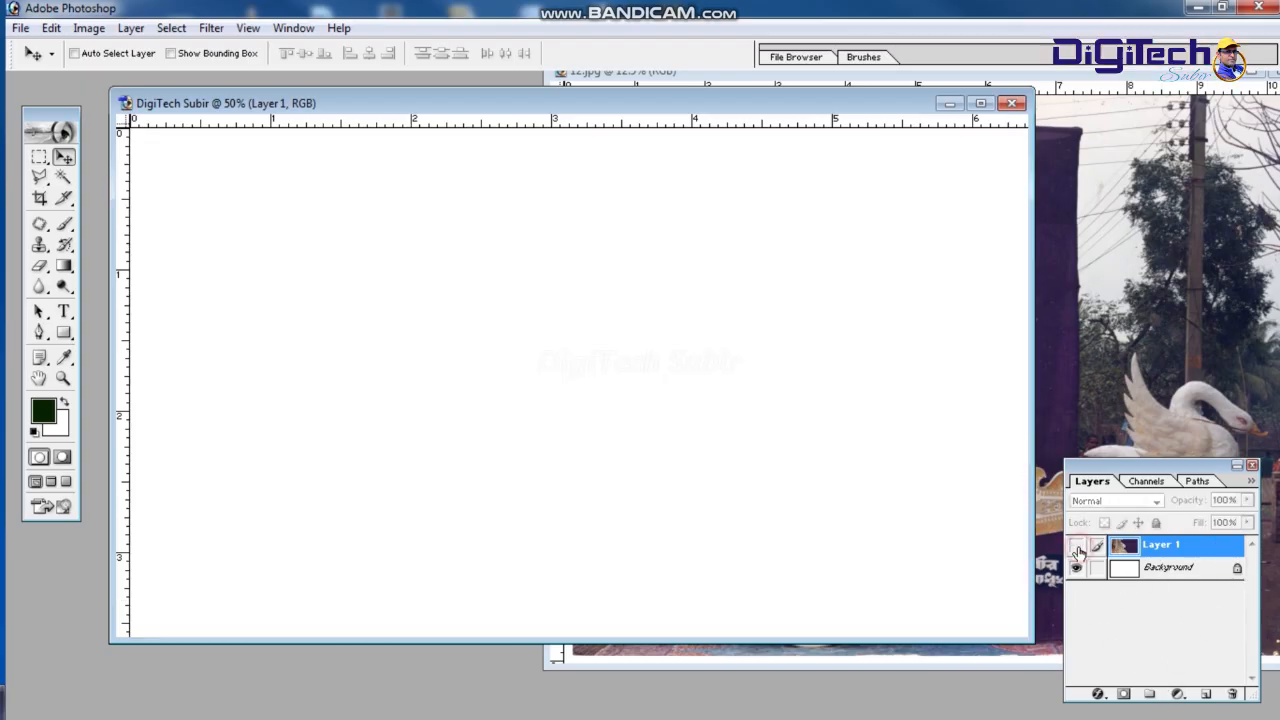
# - Hide and show Layer 1 repeatedly to compare the canvas with and without the copied image
pyautogui.click(1076, 546)
pyautogui.click(1076, 546)
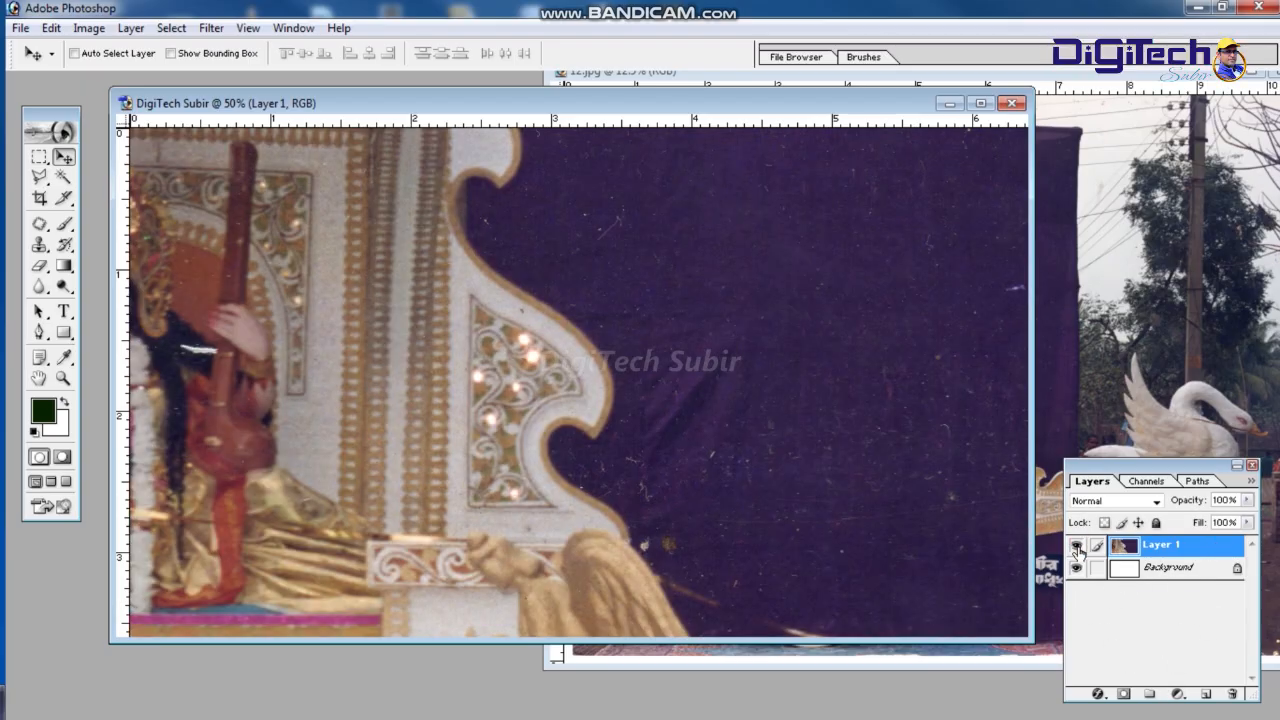
pyautogui.click(1077, 546)
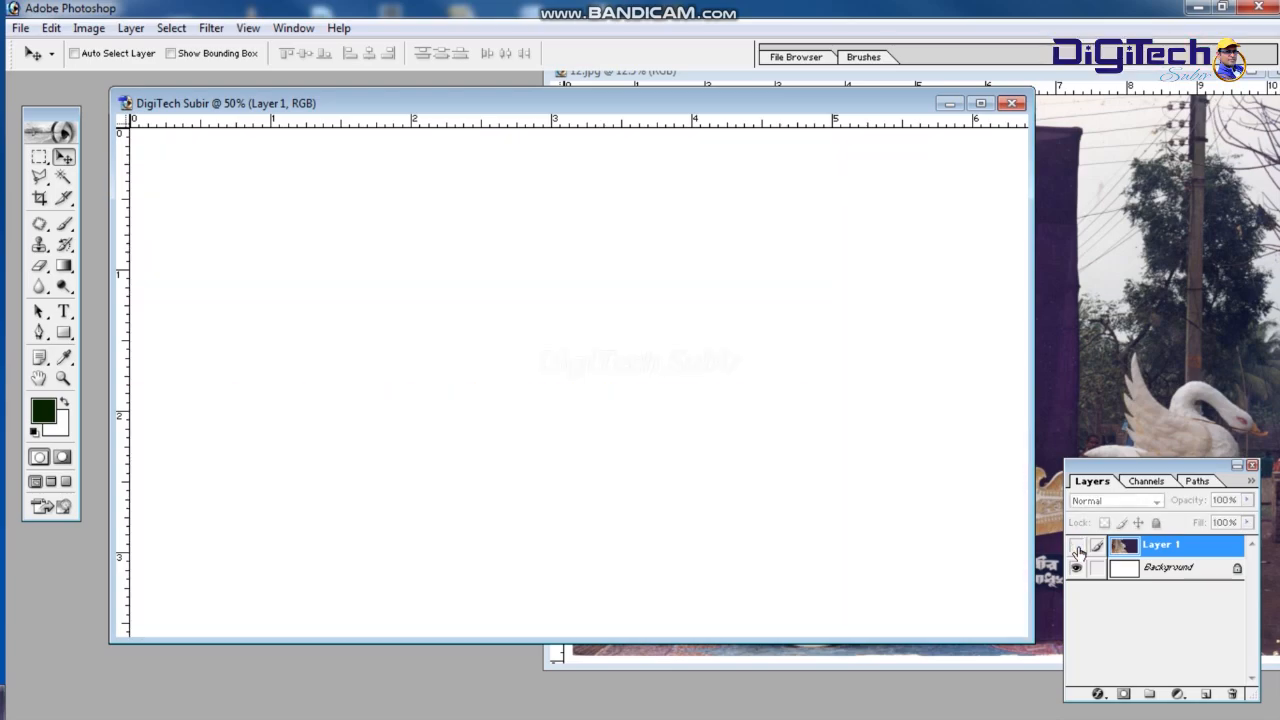
pyautogui.click(1077, 547)
pyautogui.click(1078, 547)
pyautogui.rightClick(1078, 547)
pyautogui.click(1079, 547)
pyautogui.click(1078, 547)
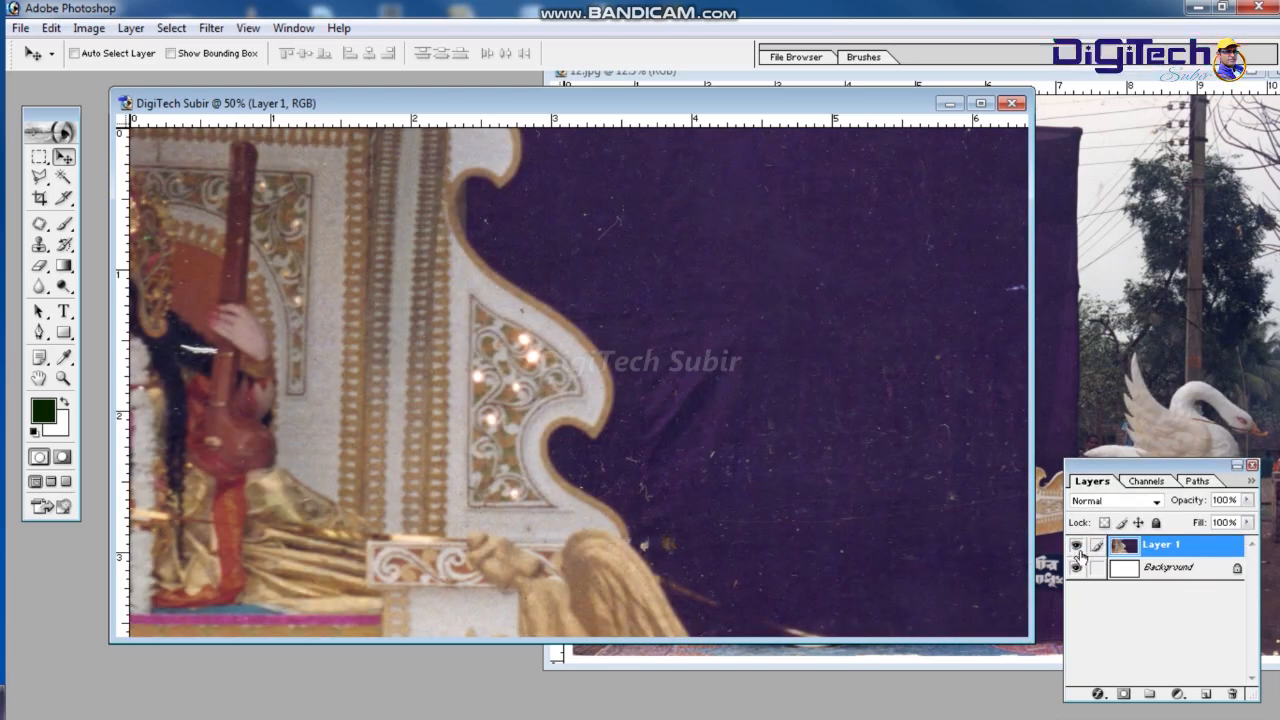
# - Hide both Layer 1 and the Background layer to view the empty canvas, and show both again
pyautogui.click(1077, 546)
pyautogui.click(1076, 569)
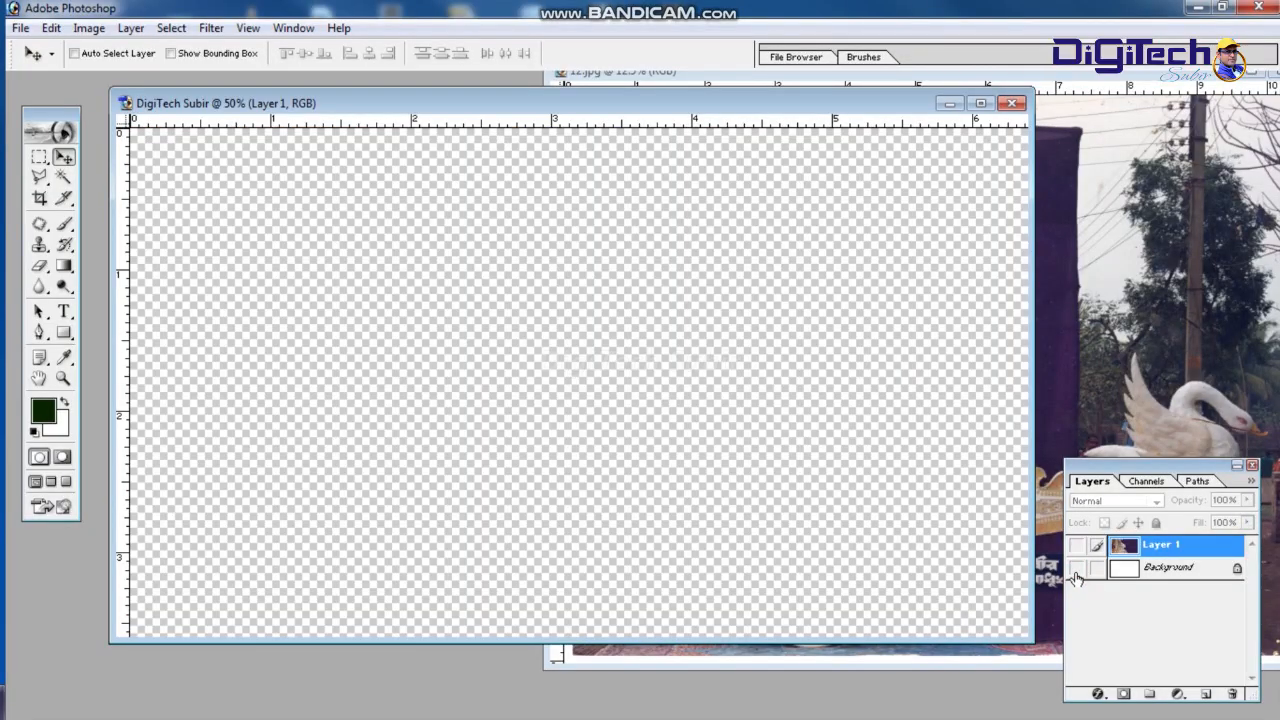
pyautogui.click(1076, 572)
pyautogui.click(1076, 569)
pyautogui.click(1076, 569)
pyautogui.click(1077, 546)
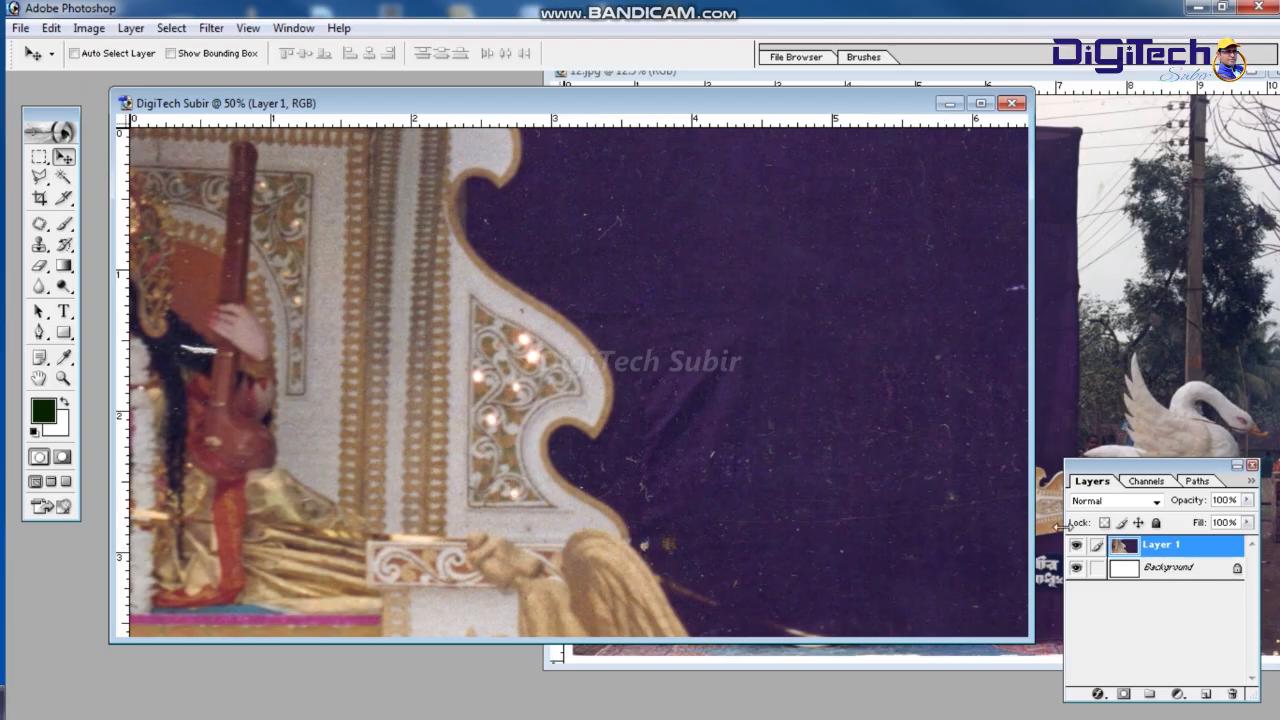
# - Move the Layer 1 image down and to the right on the canvas, and try to move the Background layer too
pyautogui.moveTo(466, 453); pyautogui.dragTo(657, 451)
pyautogui.hotkey('alt', '[')
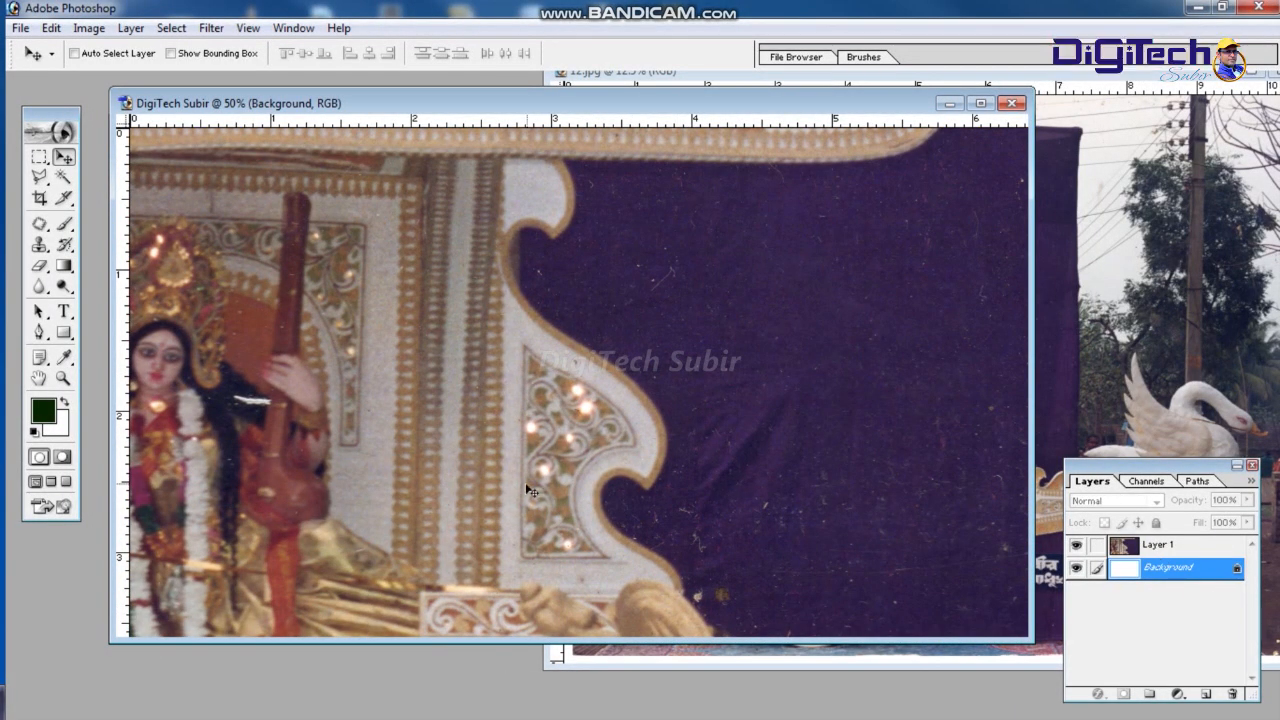
pyautogui.moveTo(627, 523); pyautogui.dragTo(497, 201)
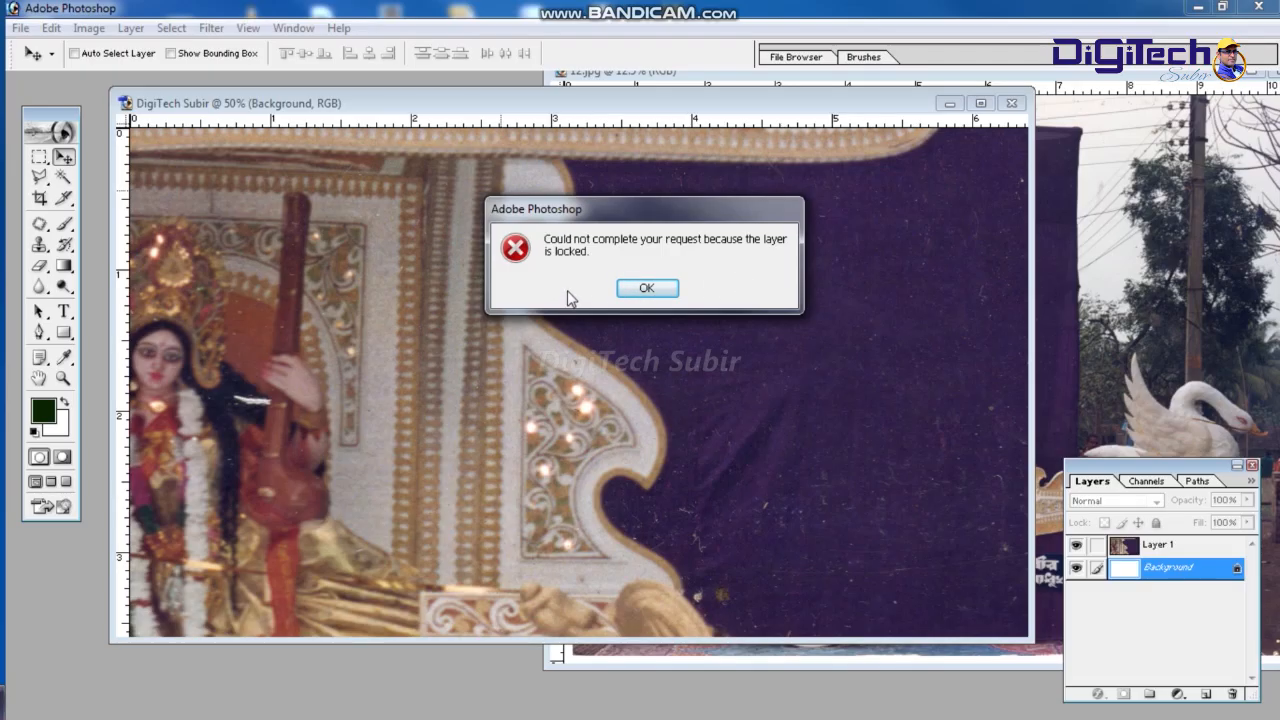
pyautogui.click(646, 288)
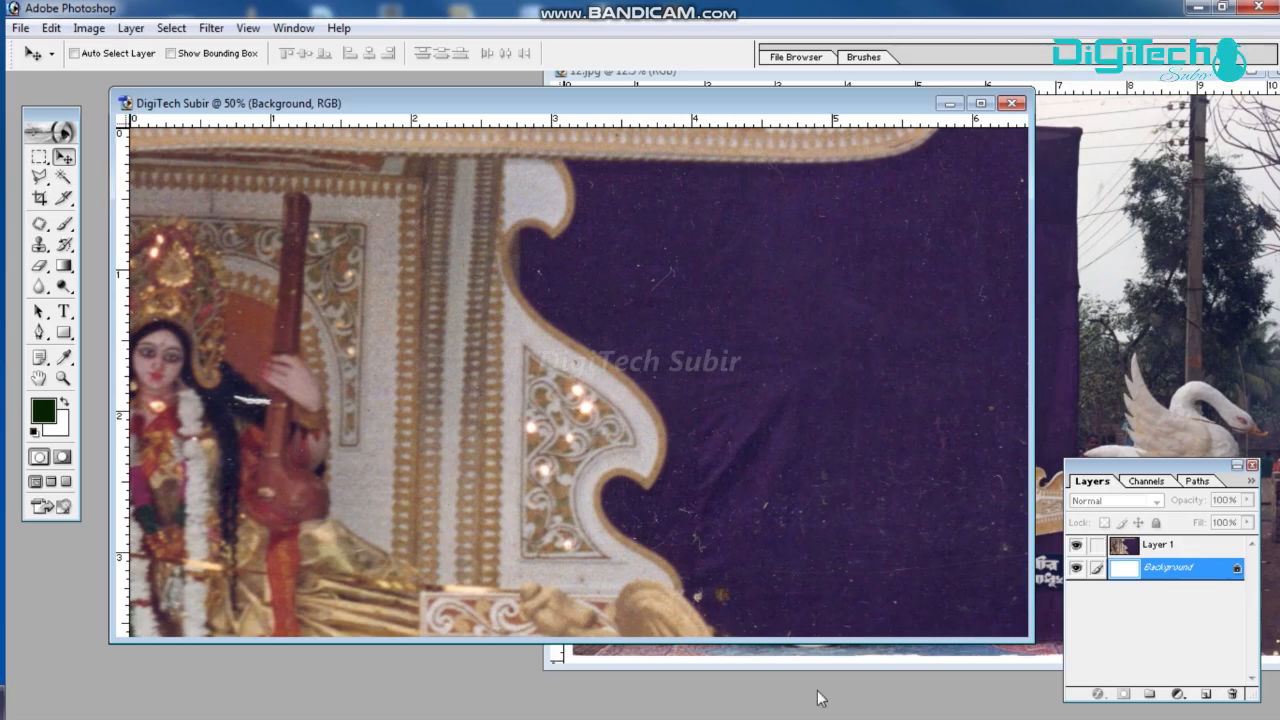
pyautogui.click(1208, 545)
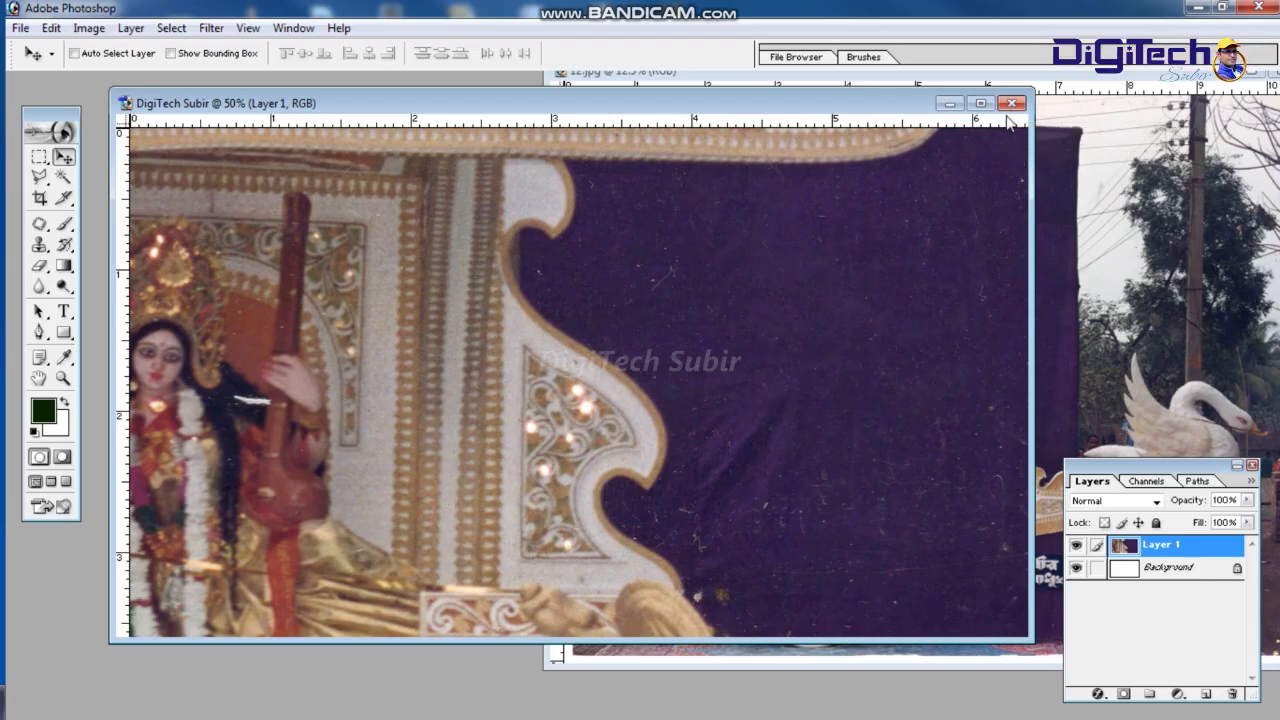
# - Minimize and maximize the DigiTech Subir document window, and shift the Layer 1 image further down and to the right
pyautogui.click(949, 104)
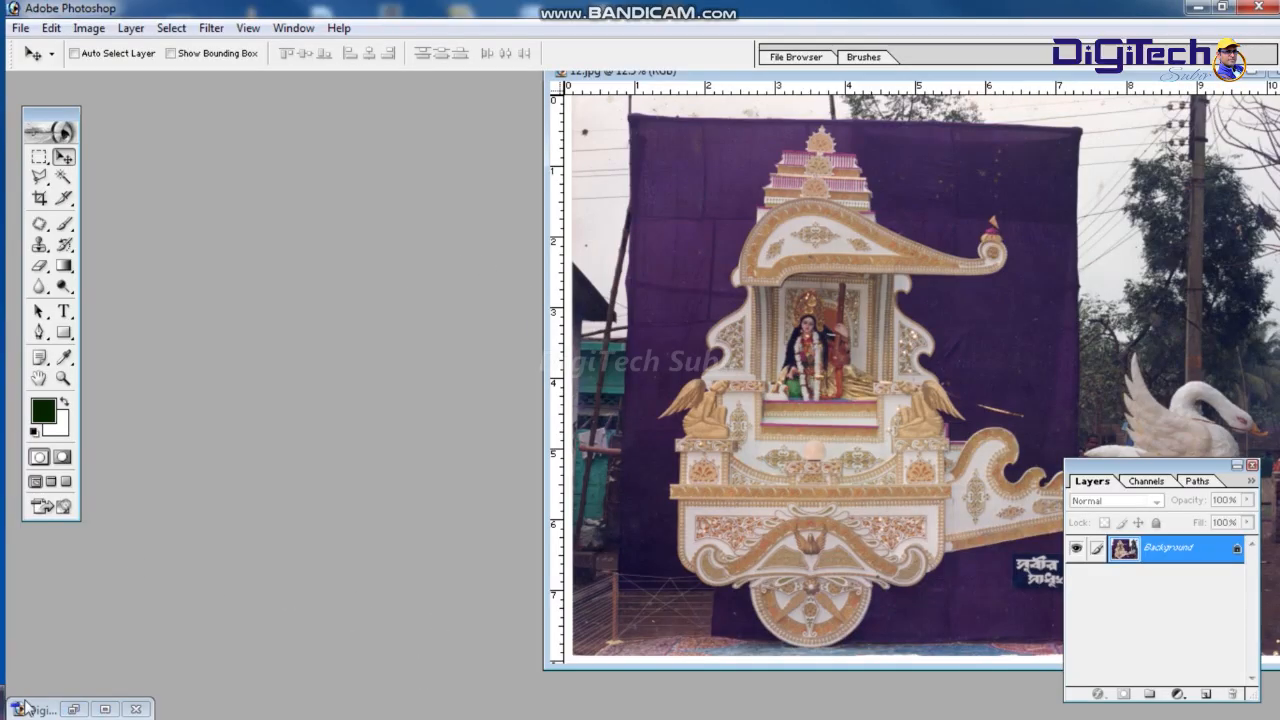
pyautogui.click(106, 710)
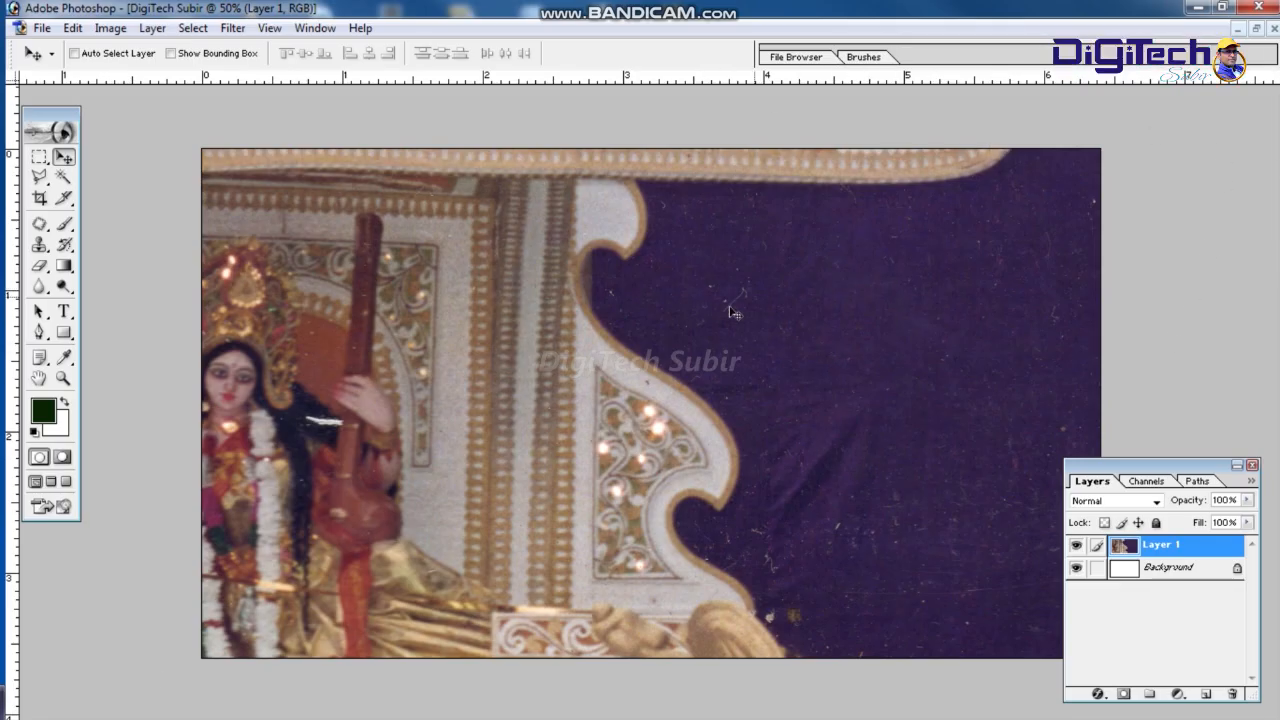
pyautogui.moveTo(565, 372); pyautogui.dragTo(680, 418)
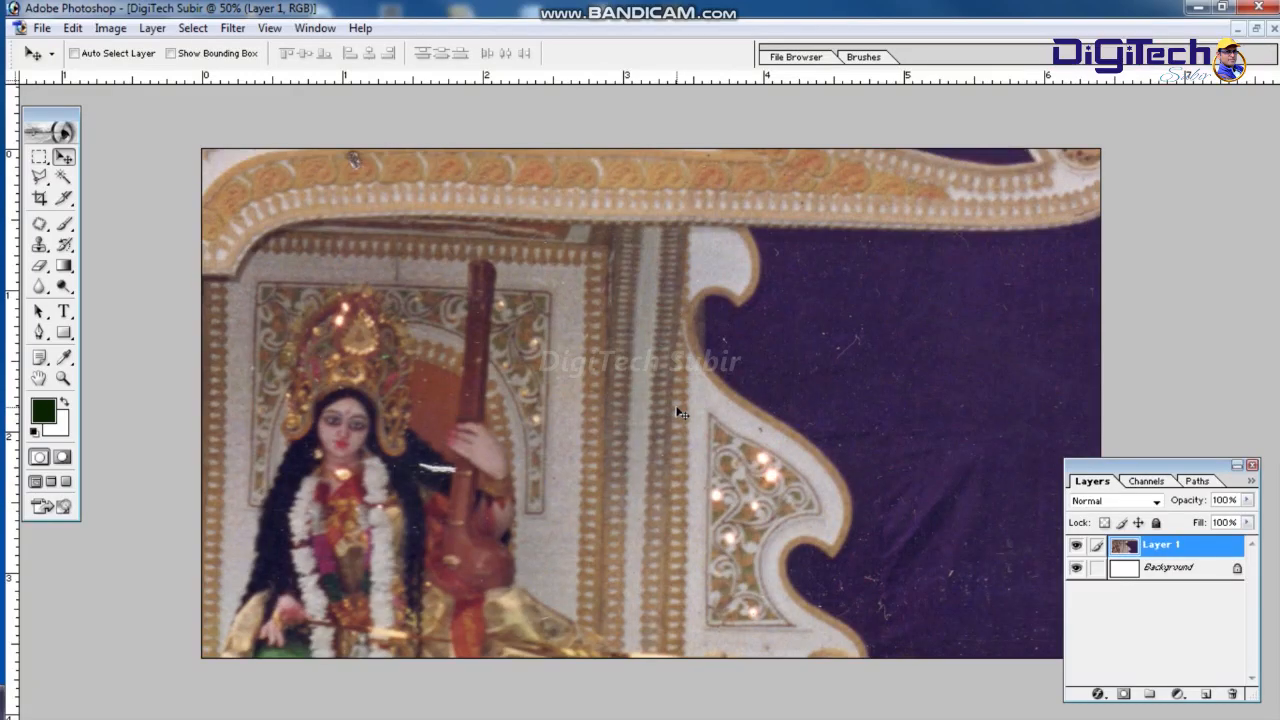
# - Start Free Transform on Layer 1 and reposition the oversized image until its upper-right corner handle lies within the canvas
pyautogui.hotkey('ctrl', 't')
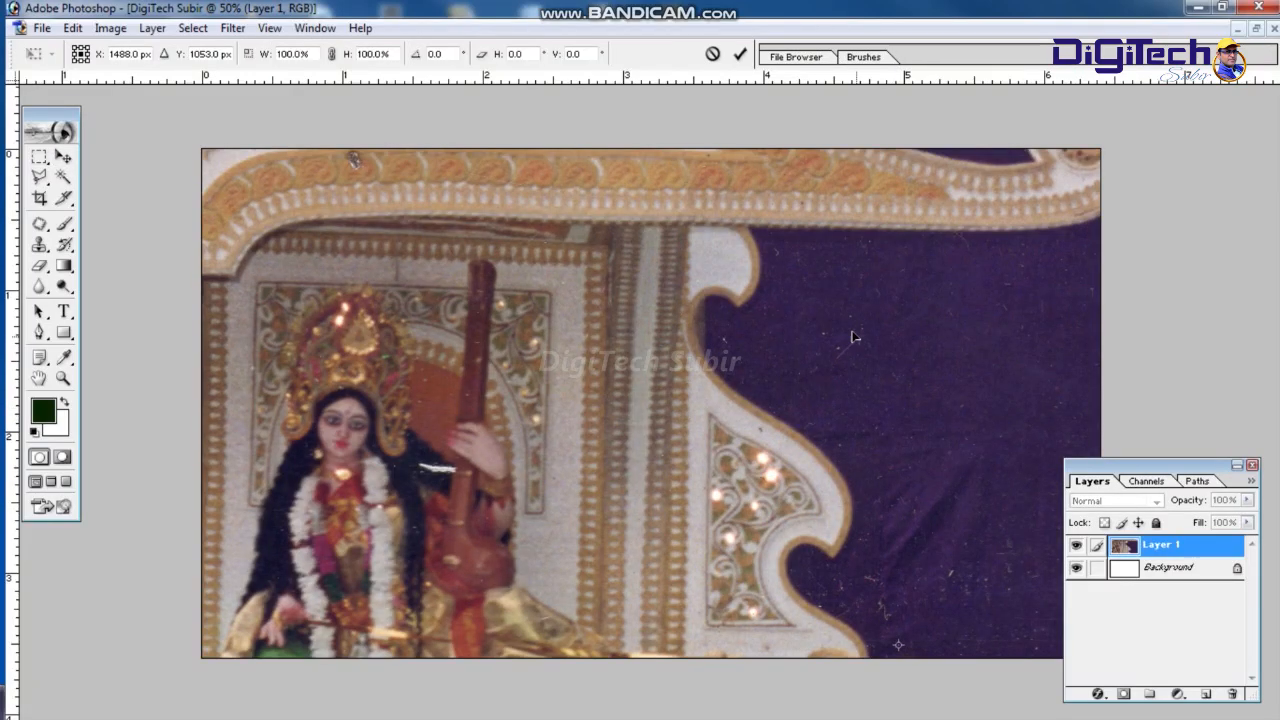
pyautogui.moveTo(848, 274); pyautogui.dragTo(834, 414)
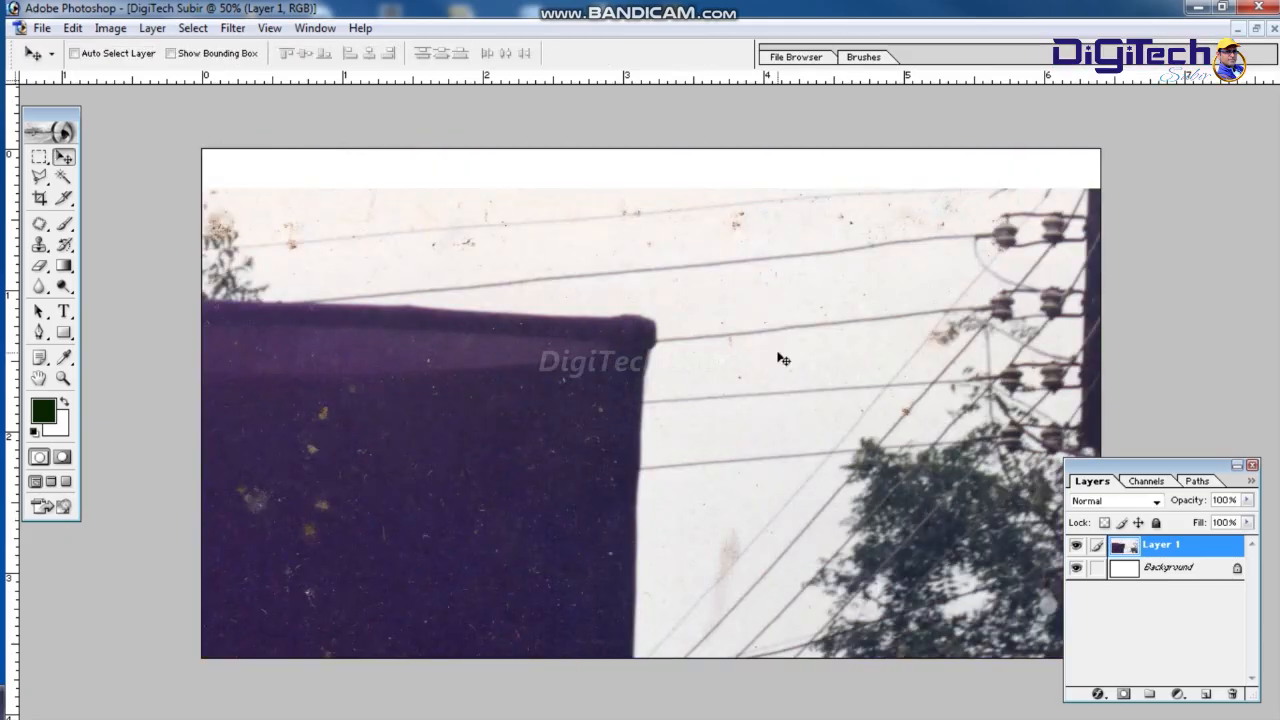
pyautogui.hotkey('ctrl', 't')
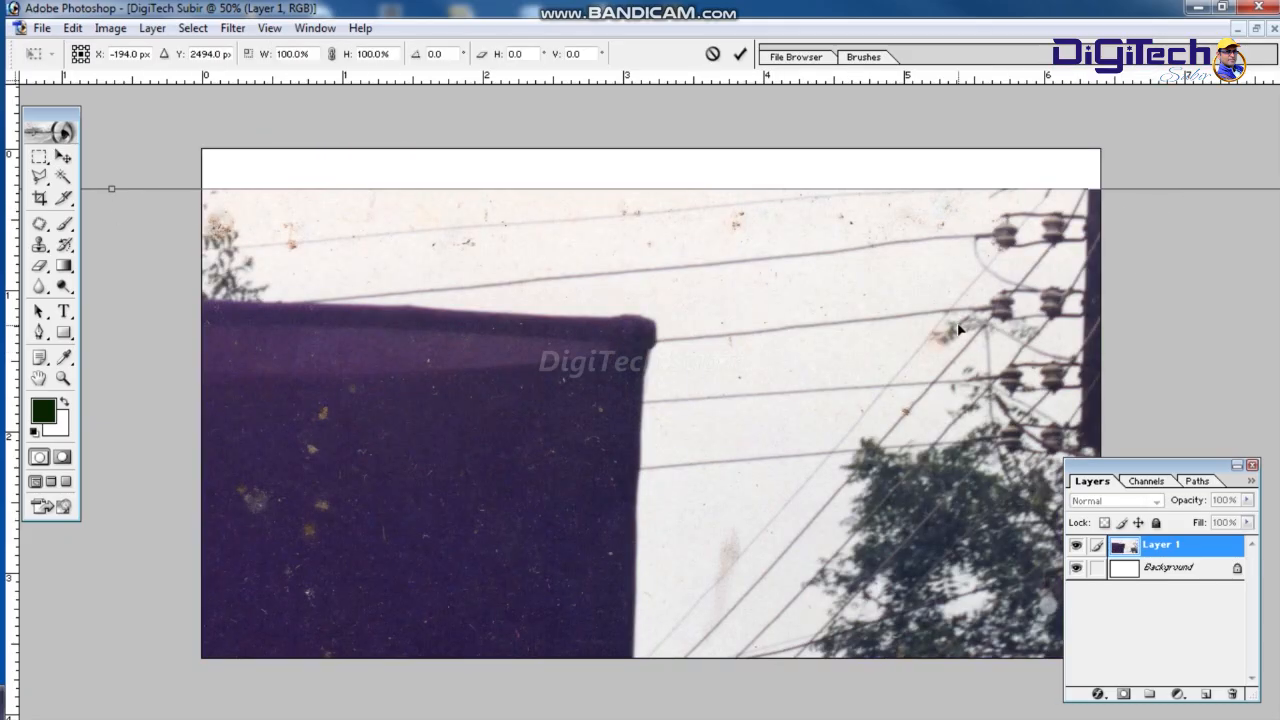
pyautogui.moveTo(998, 303); pyautogui.dragTo(564, 465)
pyautogui.moveTo(916, 355); pyautogui.dragTo(599, 477)
pyautogui.moveTo(774, 376); pyautogui.dragTo(752, 362)
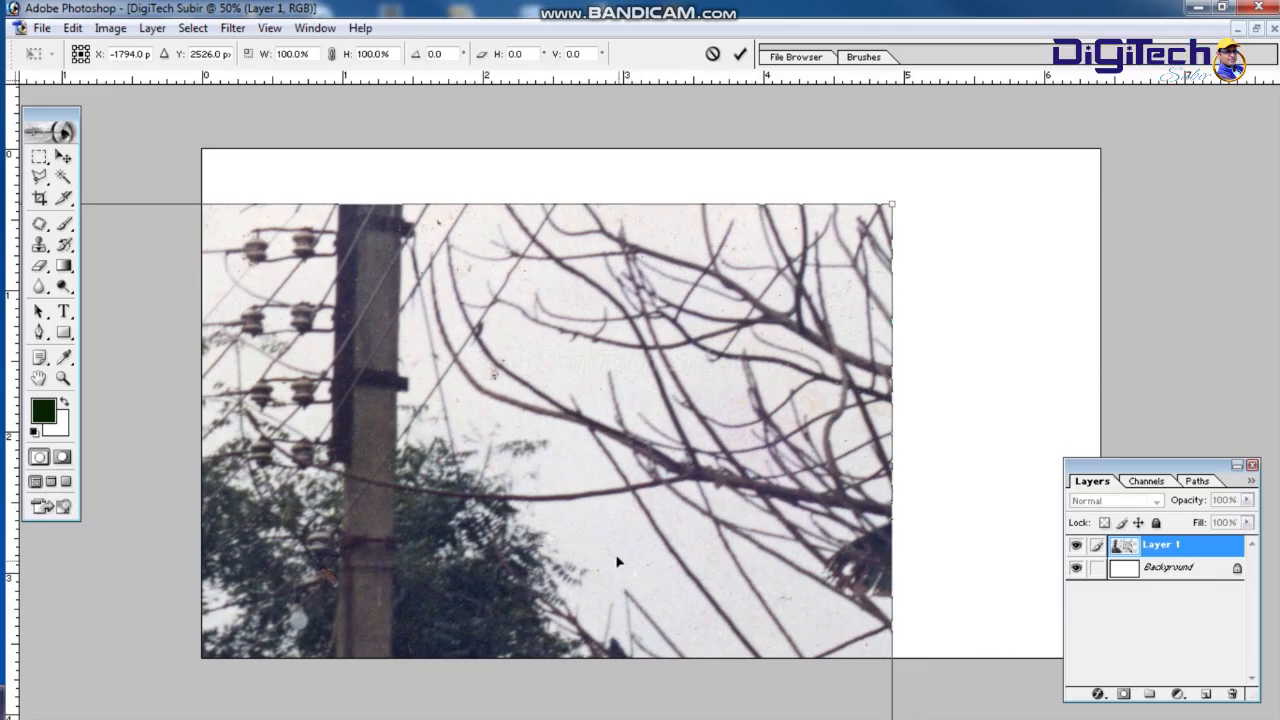
pyautogui.moveTo(616, 543); pyautogui.dragTo(639, 326)
pyautogui.moveTo(658, 543); pyautogui.dragTo(650, 348)
pyautogui.moveTo(643, 523)
pyautogui.mouseDown()
pyautogui.moveTo(629, 338)
pyautogui.moveTo(649, 352)
pyautogui.moveTo(646, 411)
pyautogui.mouseUp()
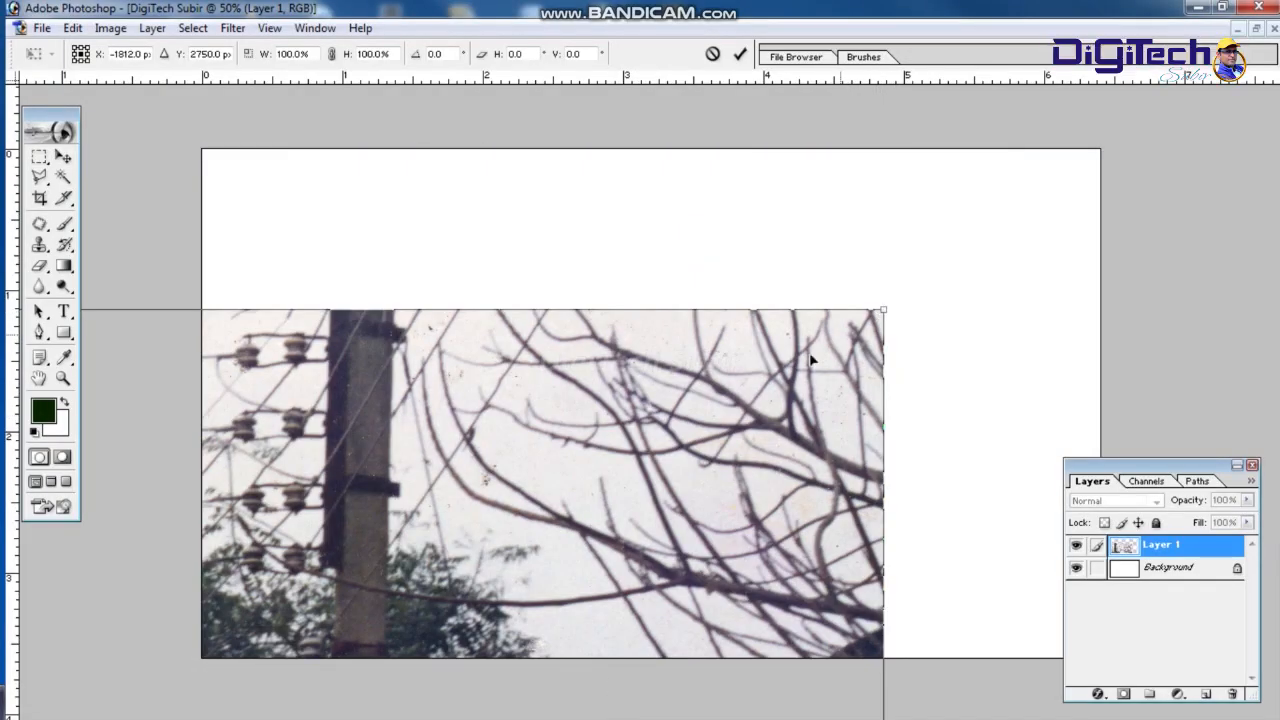
# - Try resizing Layer 1 freely from its upper-right corner, and undo each resize
pyautogui.moveTo(882, 309); pyautogui.dragTo(882, 280)
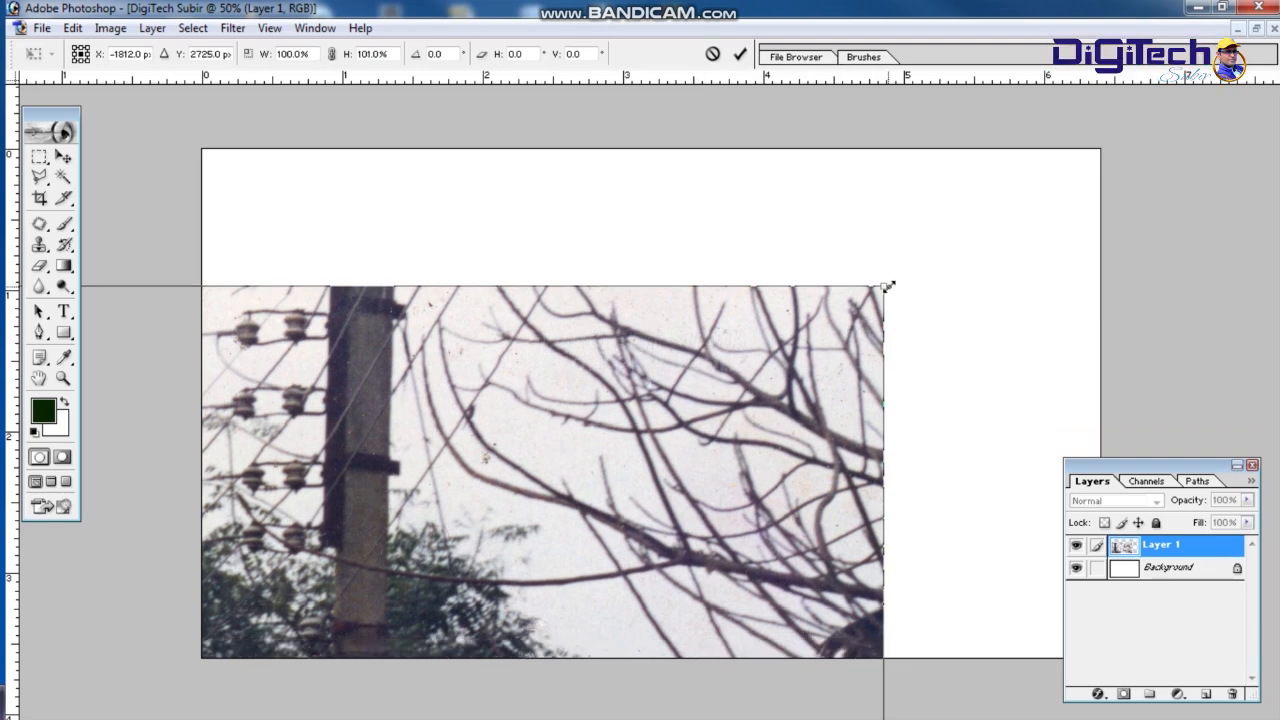
pyautogui.hotkey('ctrl', 'z')
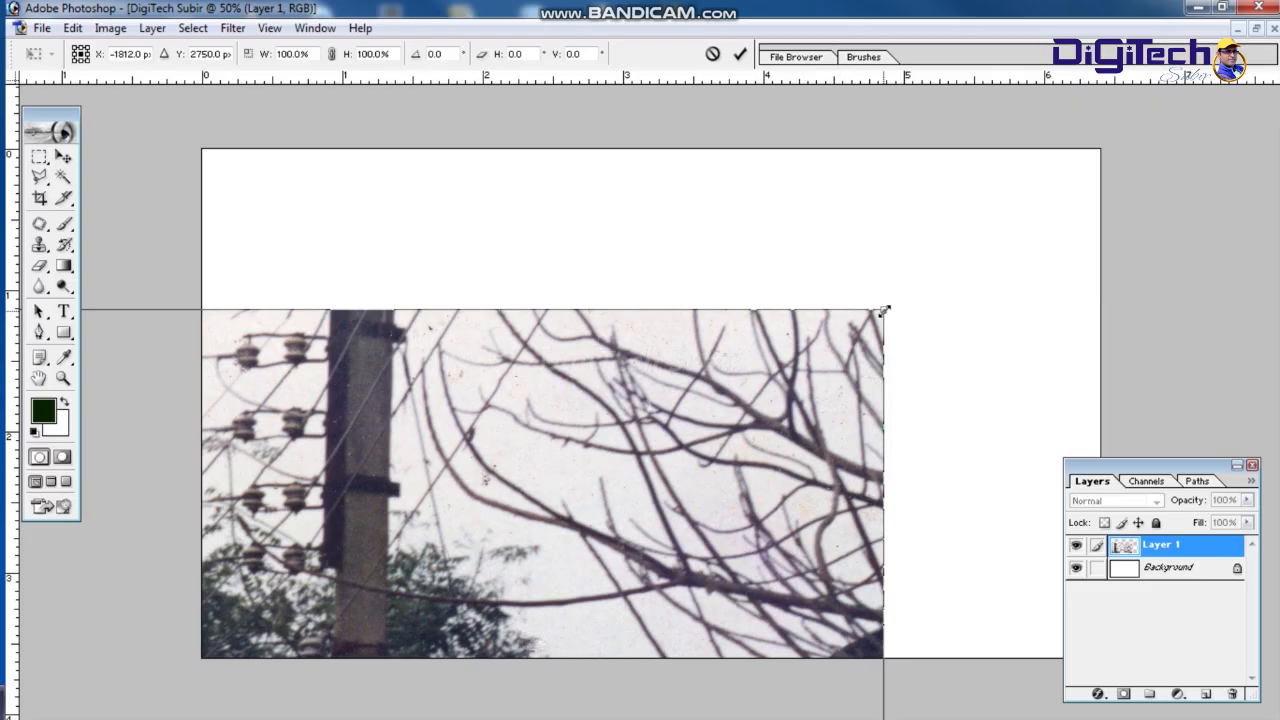
pyautogui.moveTo(883, 311); pyautogui.dragTo(789, 372)
pyautogui.hotkey('ctrl', 'z')
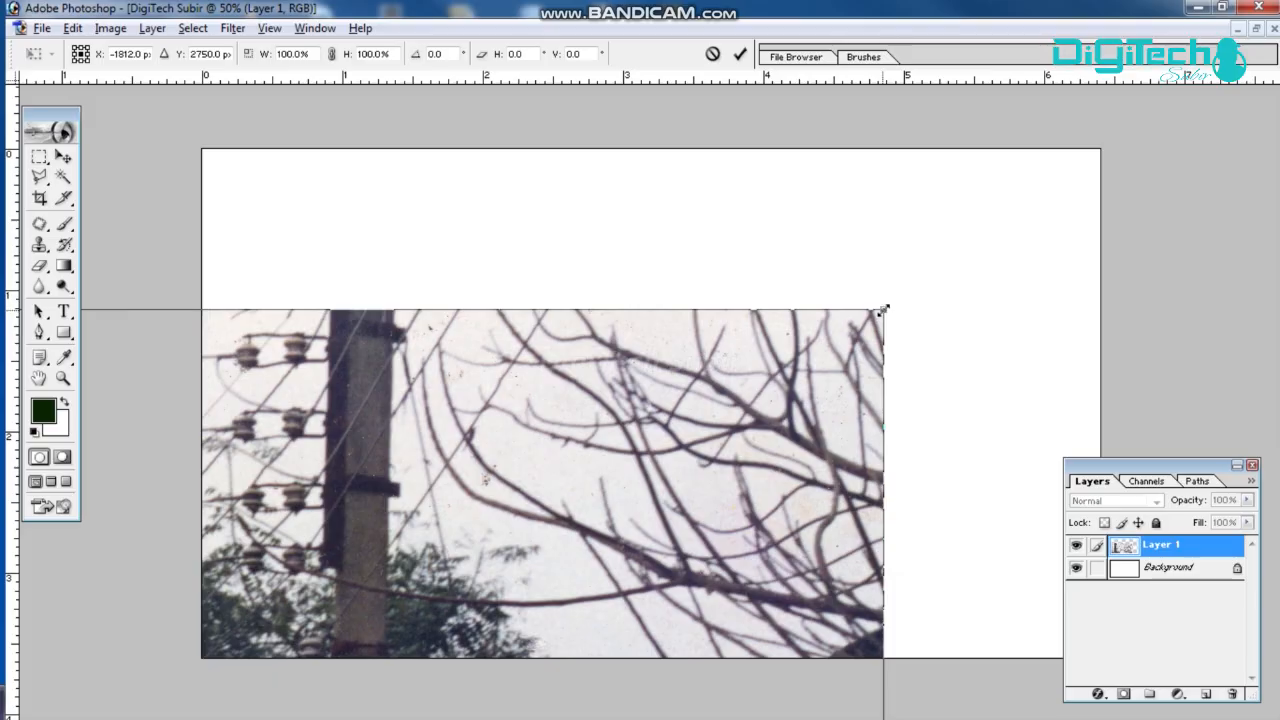
# - Scale Layer 1 proportionally to 22.4%, align it with the canvas's upper-left corner so it fills the canvas height, and apply the transform
pyautogui.moveTo(883, 309); pyautogui.dragTo(436, 638)
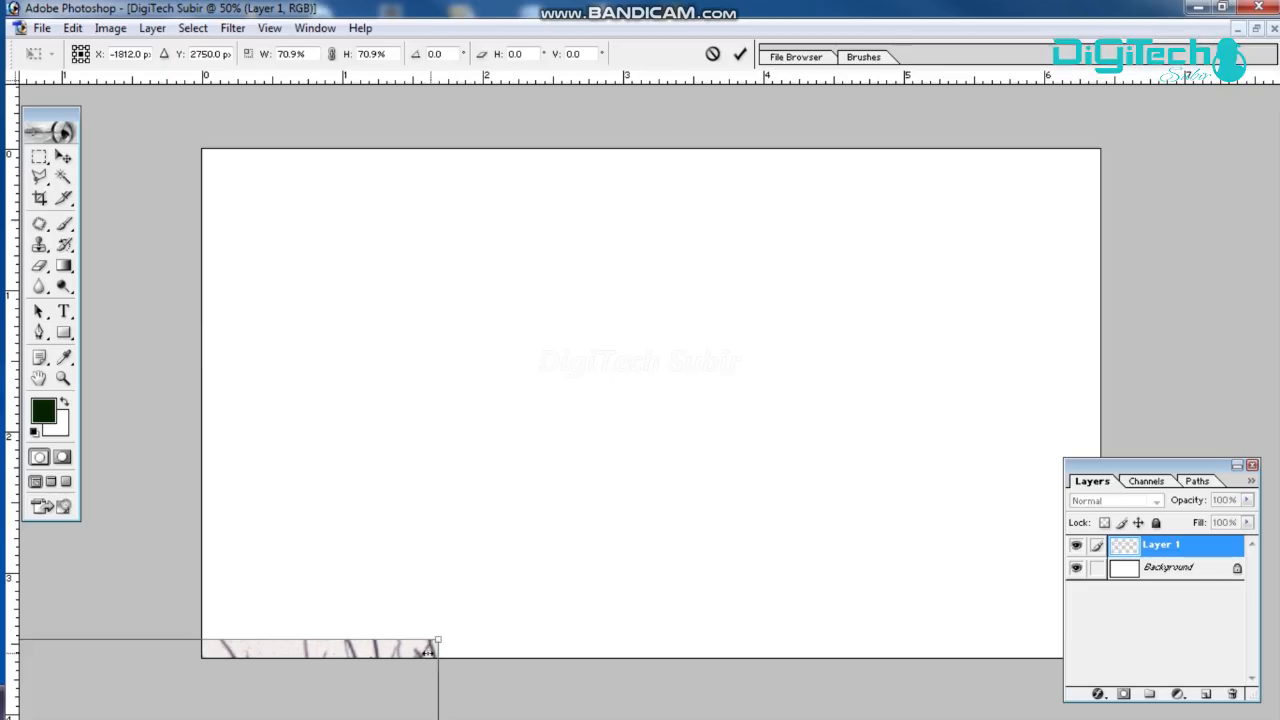
pyautogui.moveTo(427, 655); pyautogui.dragTo(1050, 170)
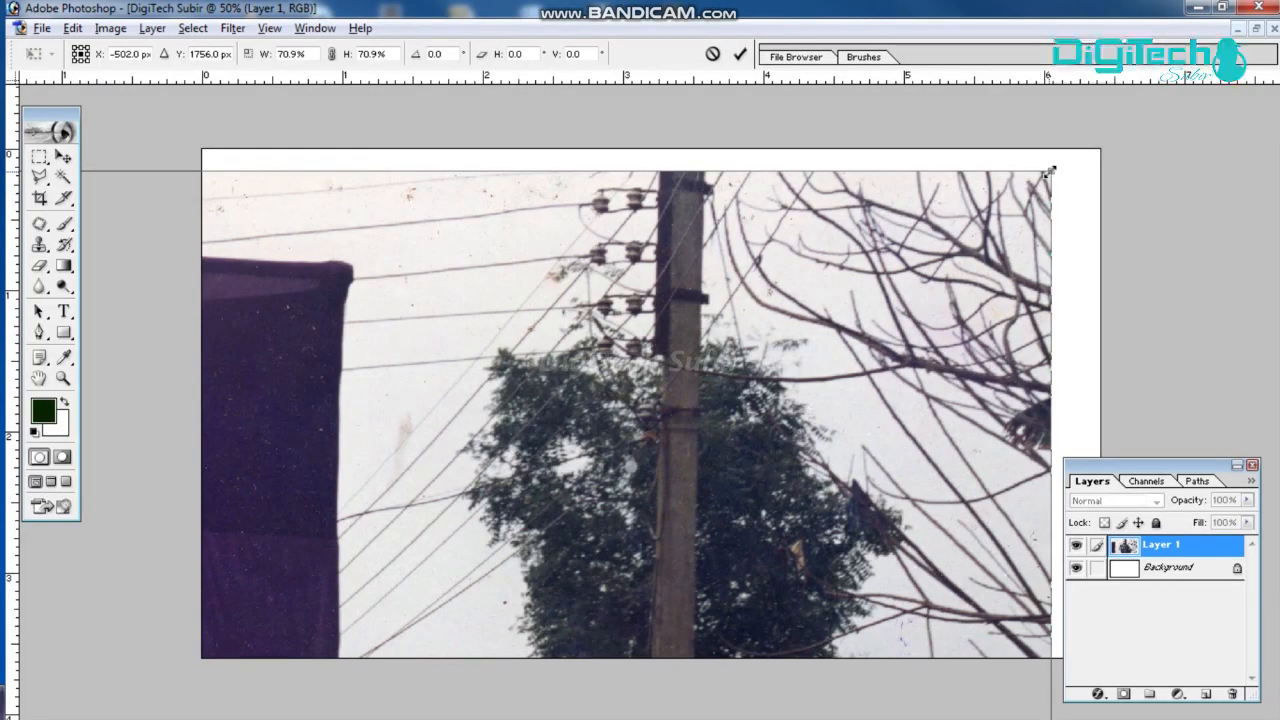
pyautogui.moveTo(1049, 172); pyautogui.dragTo(1012, 163)
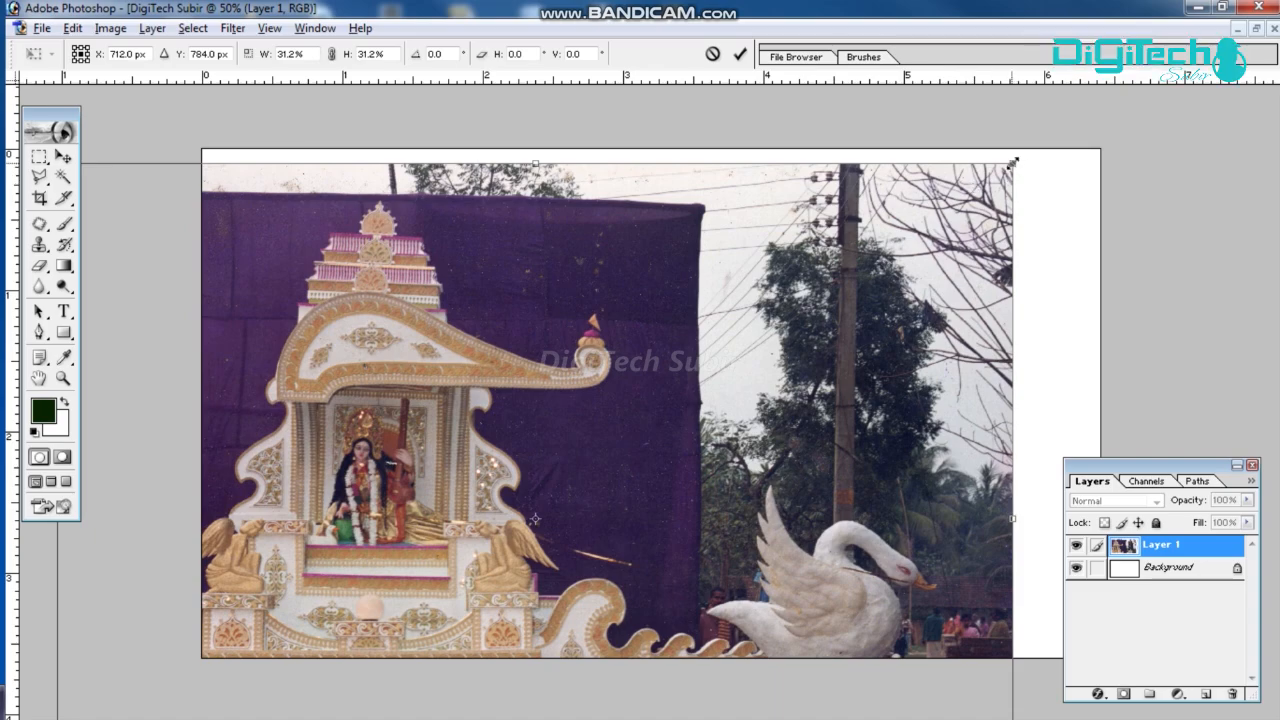
pyautogui.moveTo(1014, 161); pyautogui.dragTo(777, 343)
pyautogui.moveTo(595, 454); pyautogui.dragTo(532, 260)
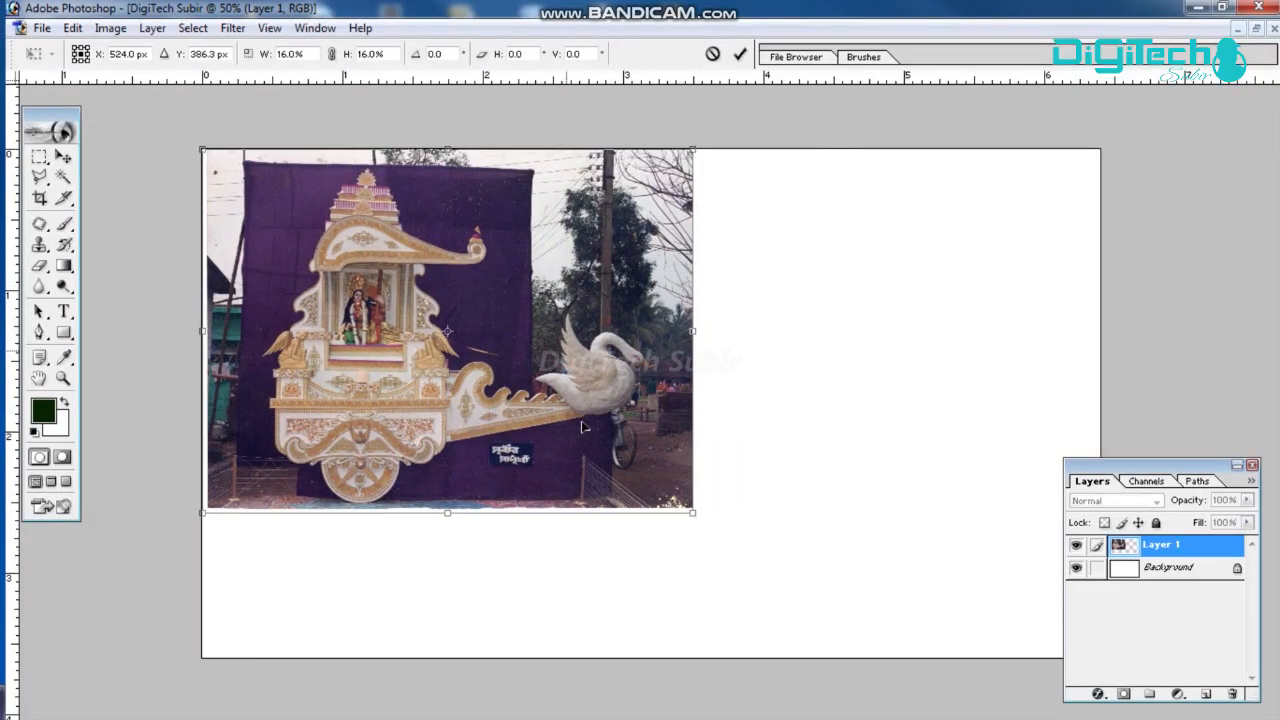
pyautogui.moveTo(686, 519); pyautogui.dragTo(878, 670)
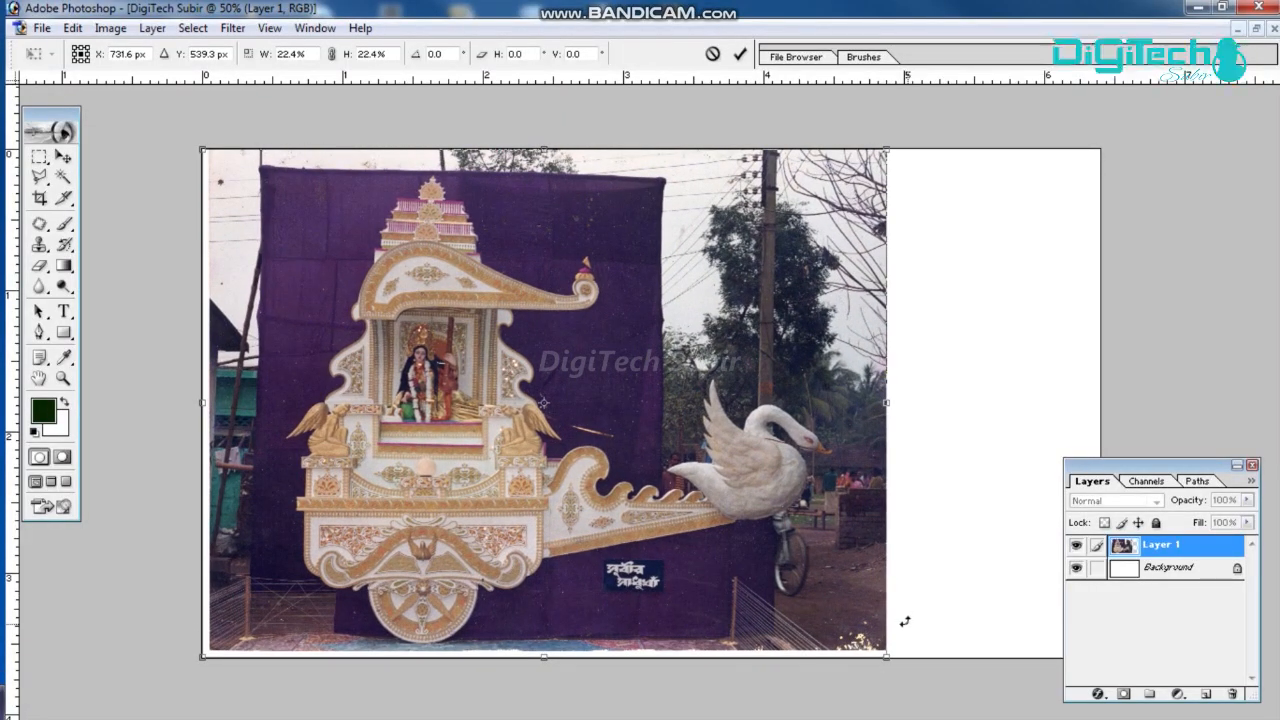
pyautogui.press('Return')
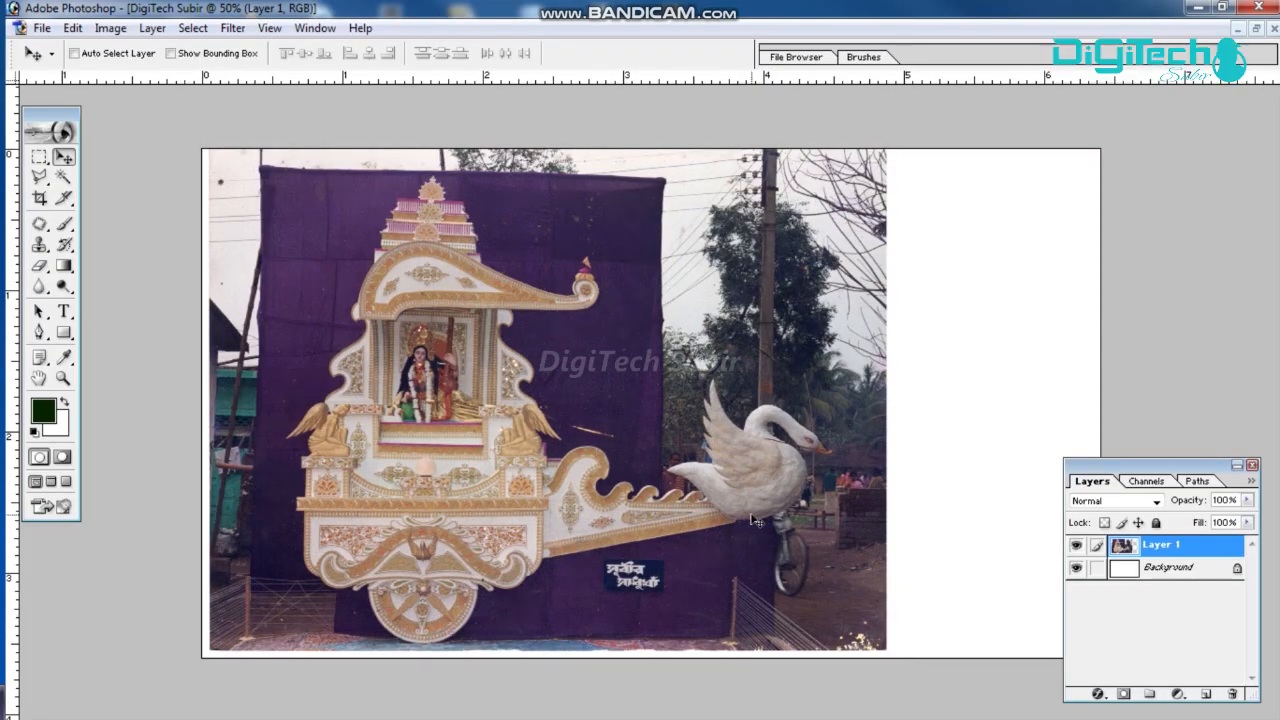
# - Try stretching Layer 1 to 121.7% width and 84.2% height, undo it, and scale it about its centre to 81.5% and back to 100%
pyautogui.hotkey('ctrl', 't')
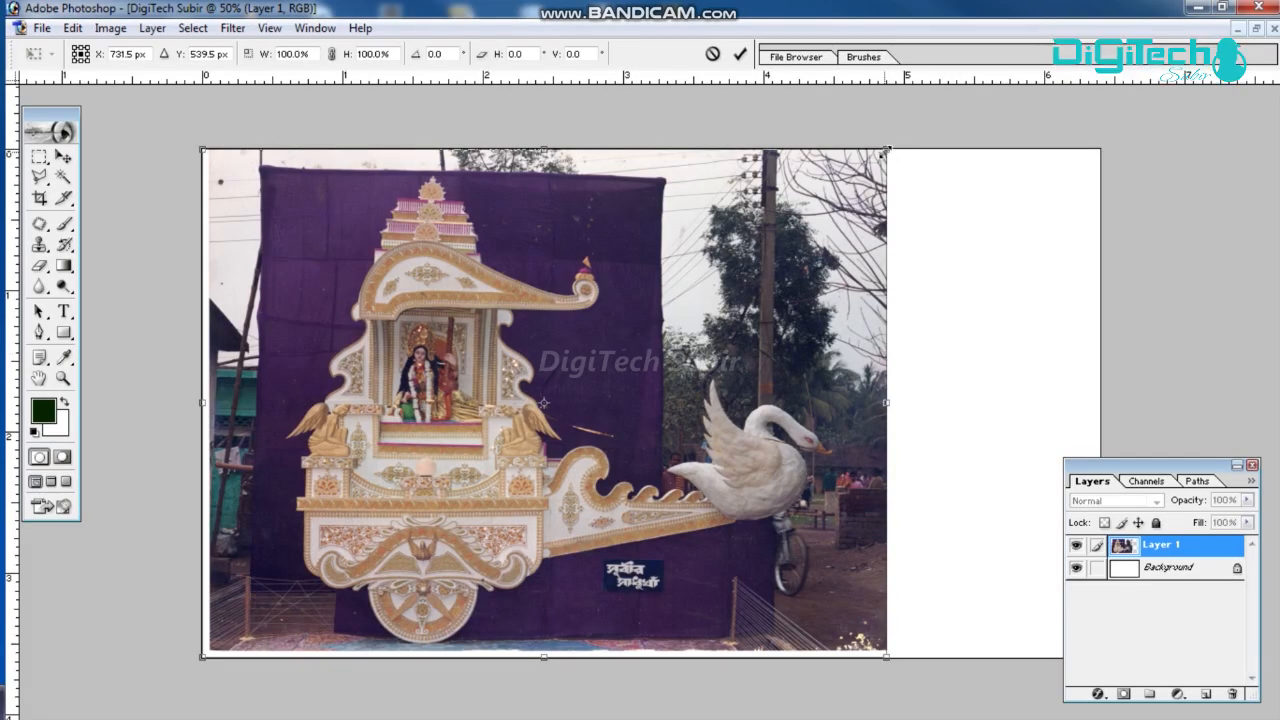
pyautogui.moveTo(885, 150); pyautogui.dragTo(1035, 230)
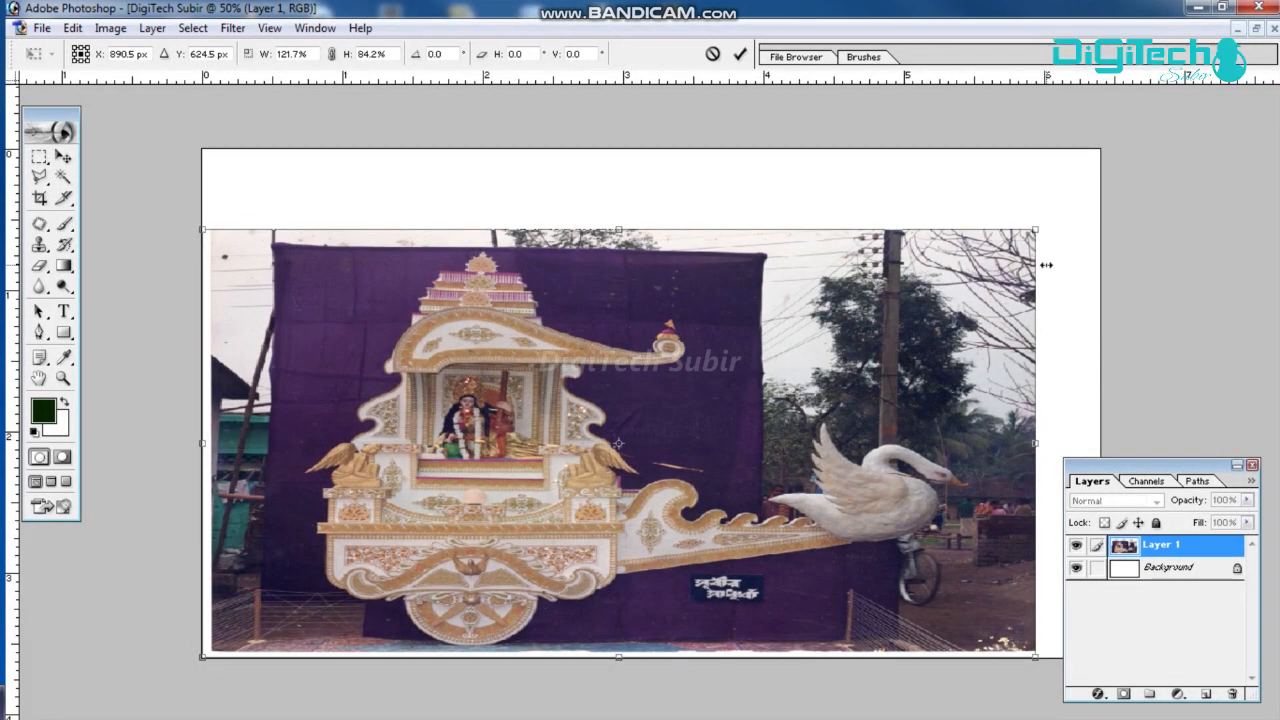
pyautogui.hotkey('ctrl', 'z')
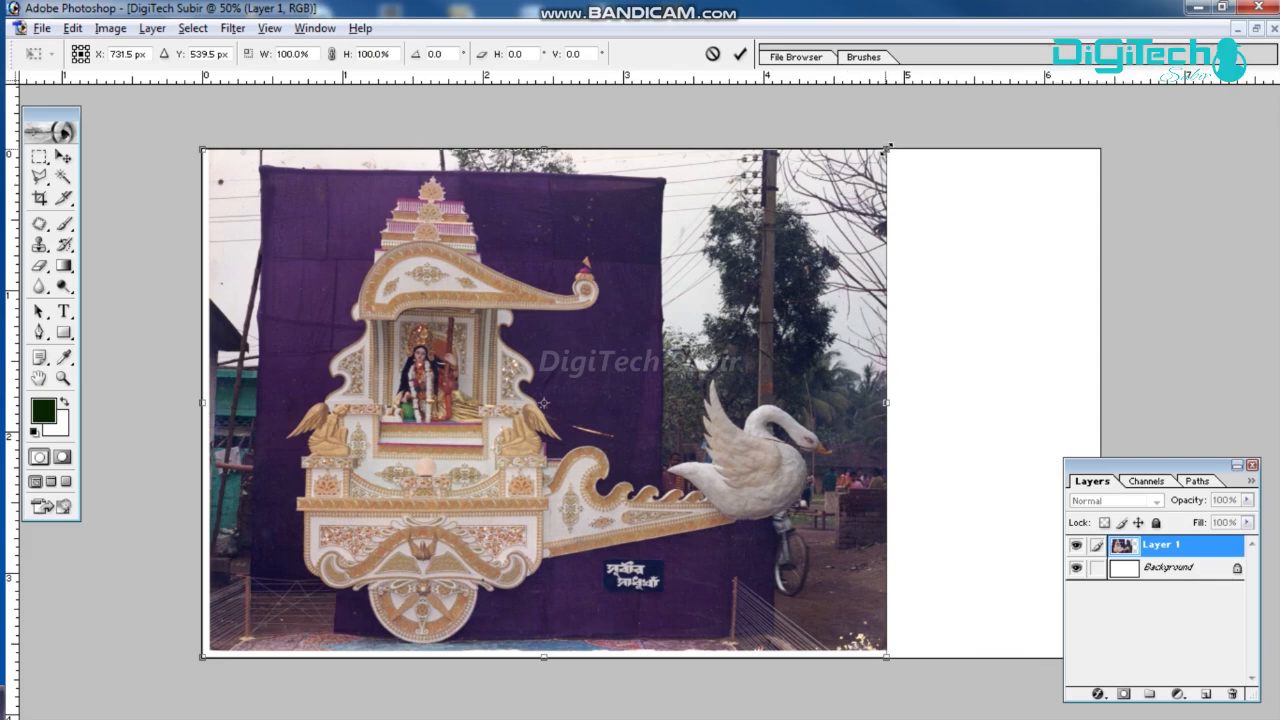
pyautogui.moveTo(888, 147); pyautogui.dragTo(849, 233)
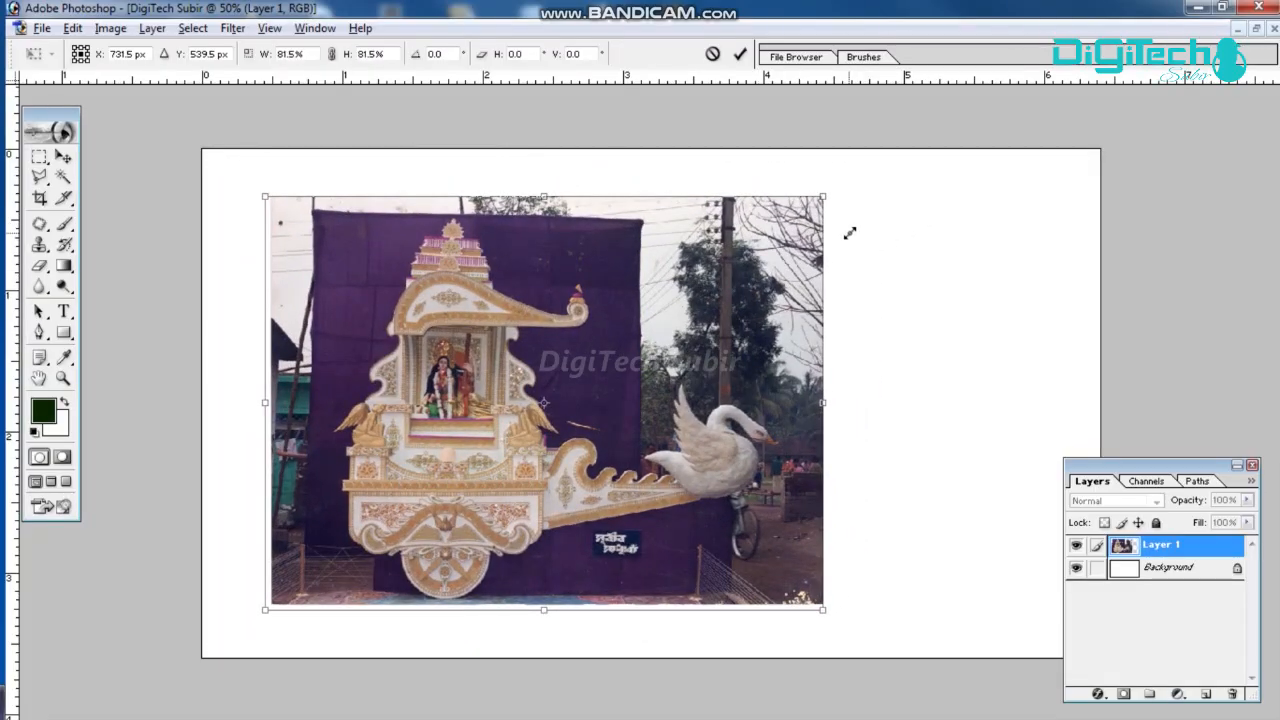
pyautogui.moveTo(849, 233); pyautogui.dragTo(937, 218)
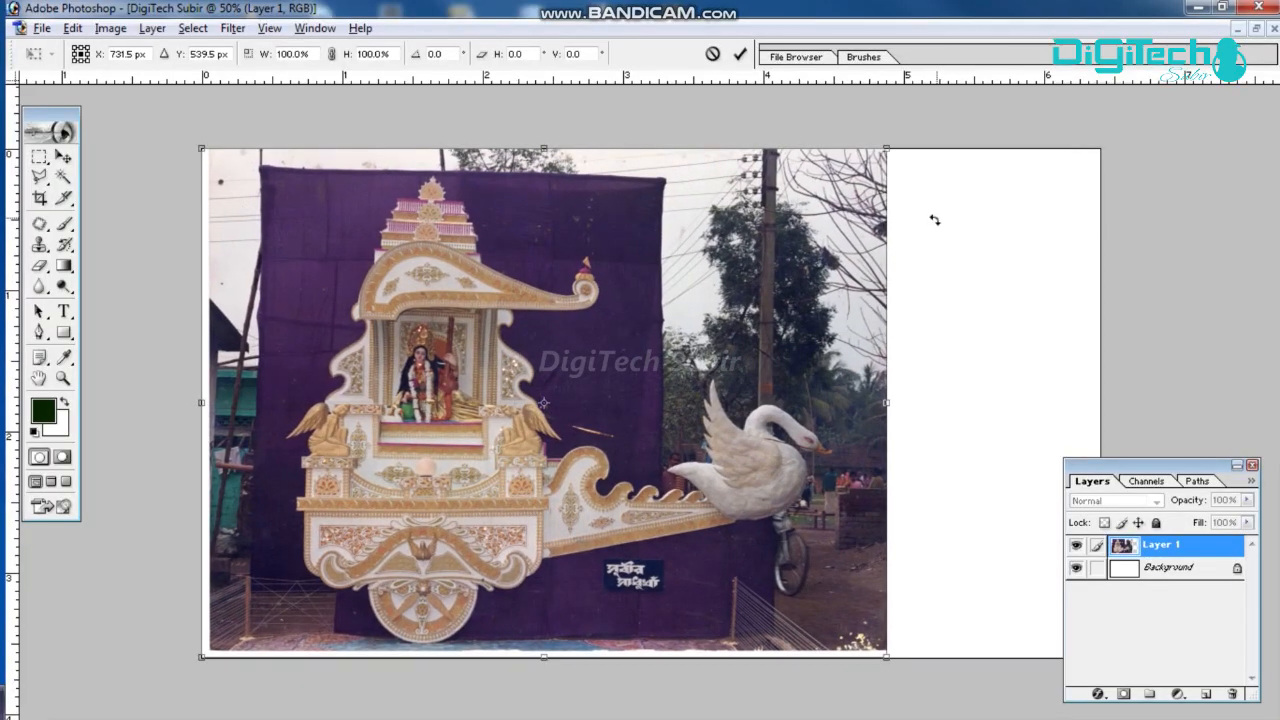